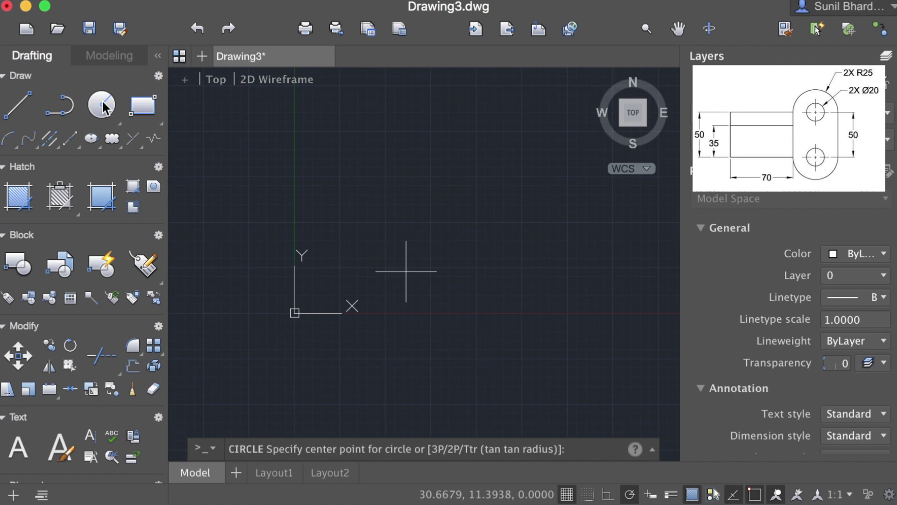
Step: Draw a circle by center and diameter, centered at 0,0 with a diameter of 20
left_click(104, 107)
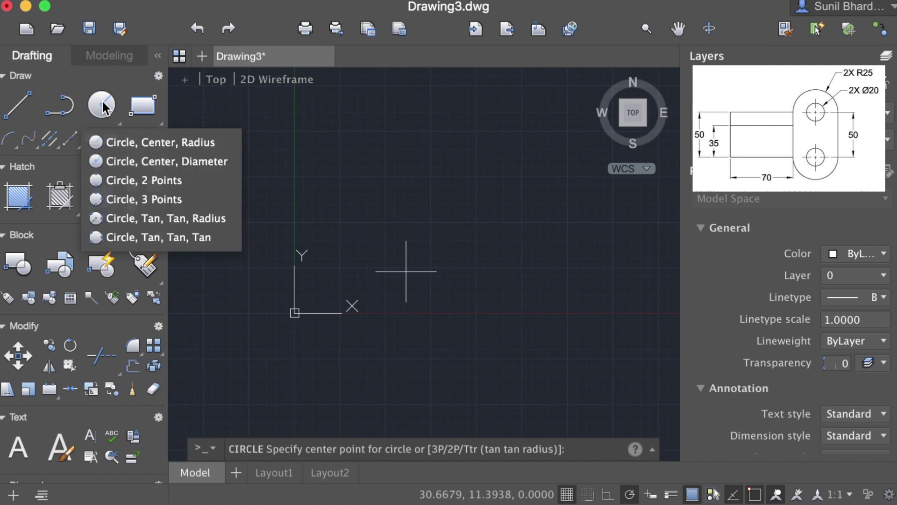
left_click(129, 163)
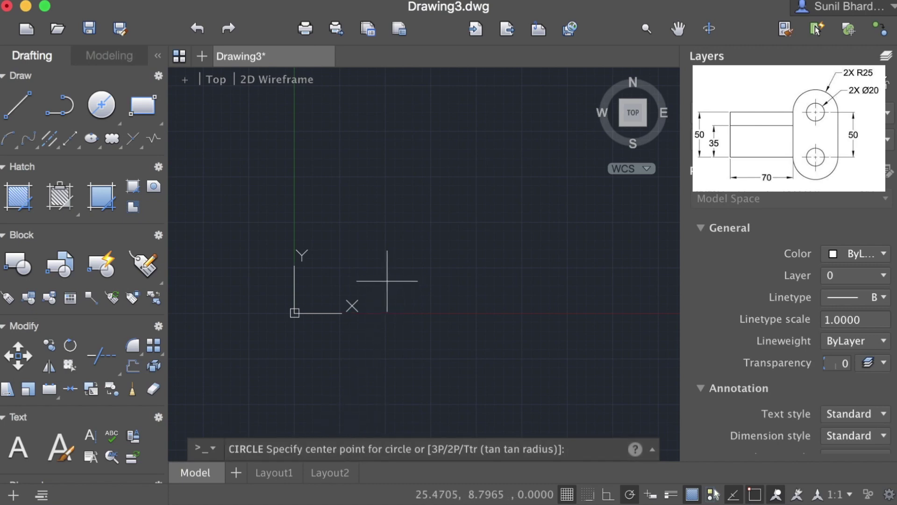
type("0,0")
key("Return")
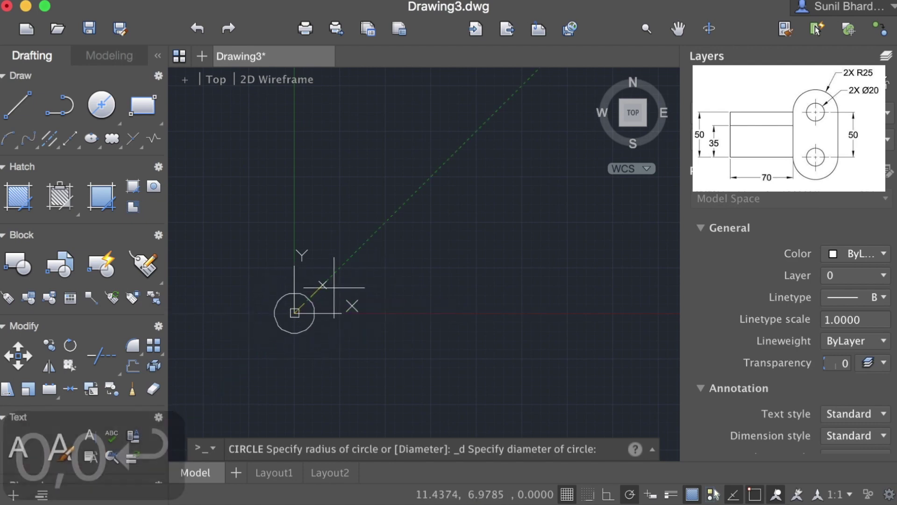
scroll(335, 288, "left", 5)
scroll(336, 287, "down", 2)
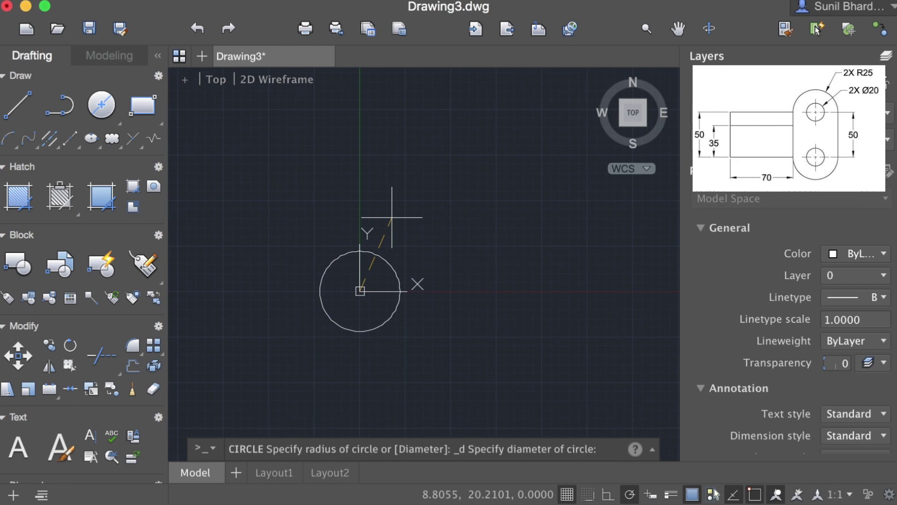
type("20")
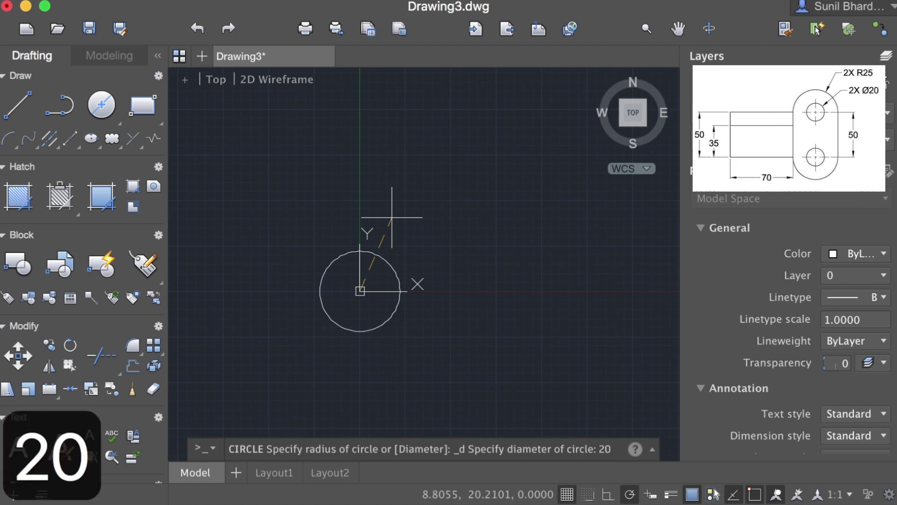
key("Return")
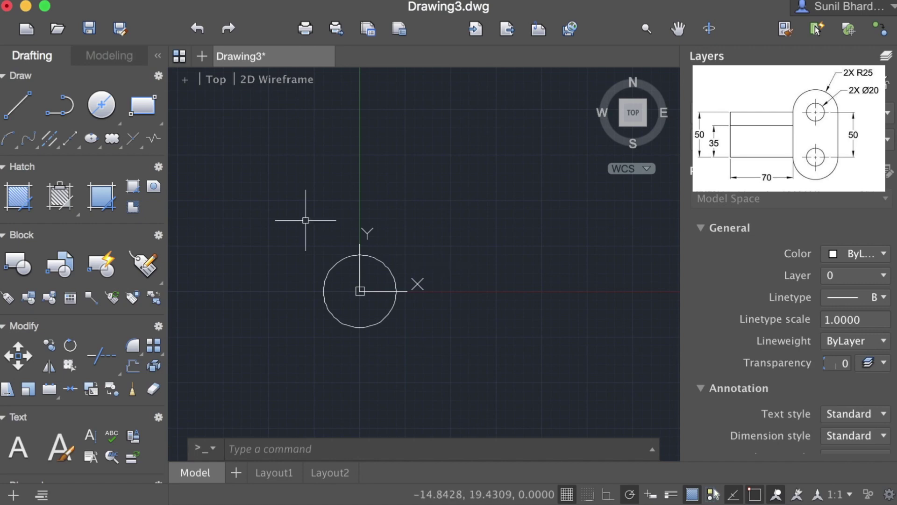
Step: Draw a concentric circle by center and radius, centered at 0,0 with a radius of 25
left_click(102, 107)
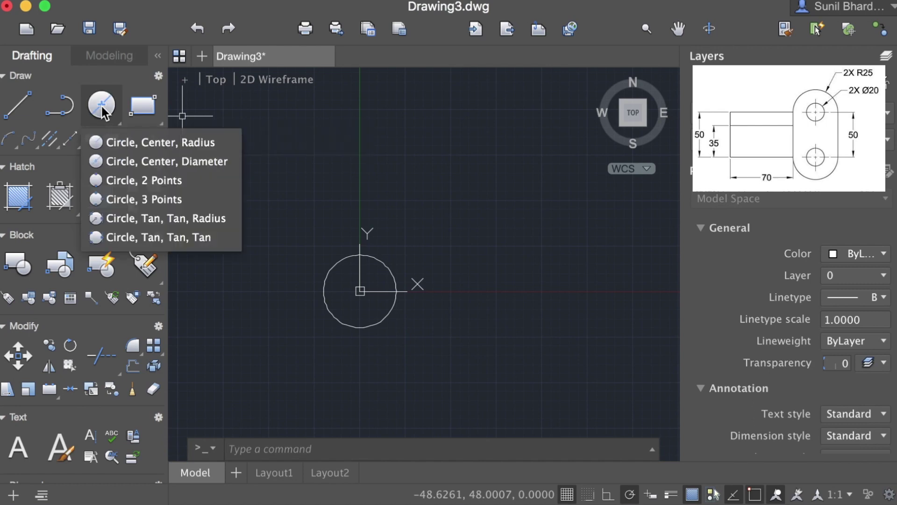
left_click(141, 144)
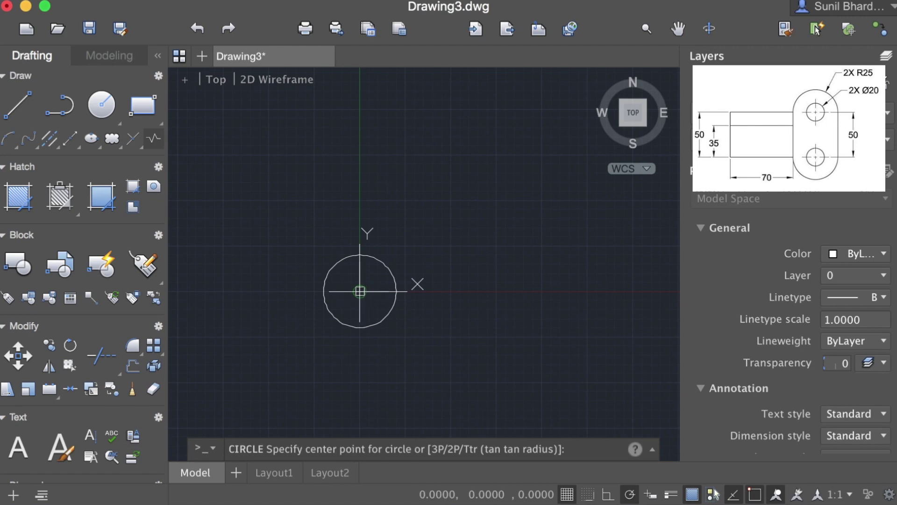
type("0,0")
key("Return")
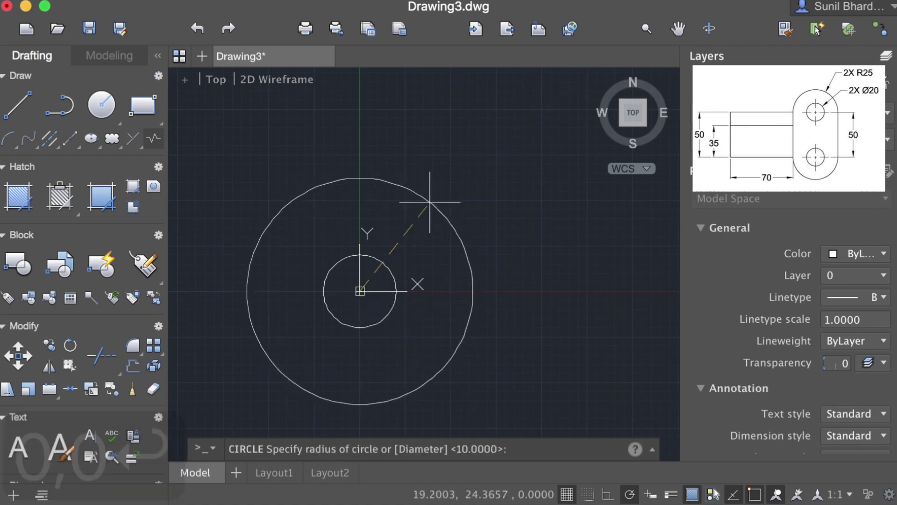
type("25")
key("Return")
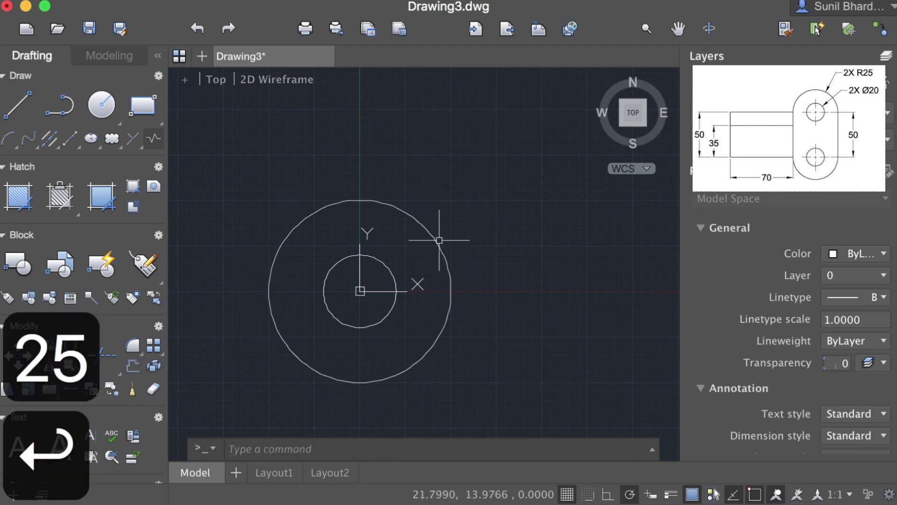
Step: Copy both concentric circles 50 units straight up, using their common center as the base point
scroll(505, 219, "left", 5)
scroll(505, 219, "down", 4)
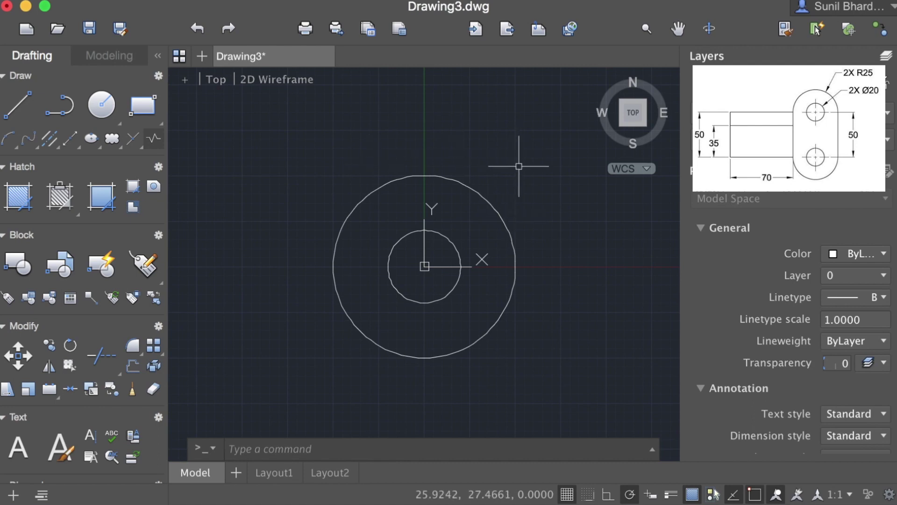
mouse_move(518, 166)
left_mouse_down()
mouse_move(328, 366)
mouse_move(352, 381)
left_mouse_up()
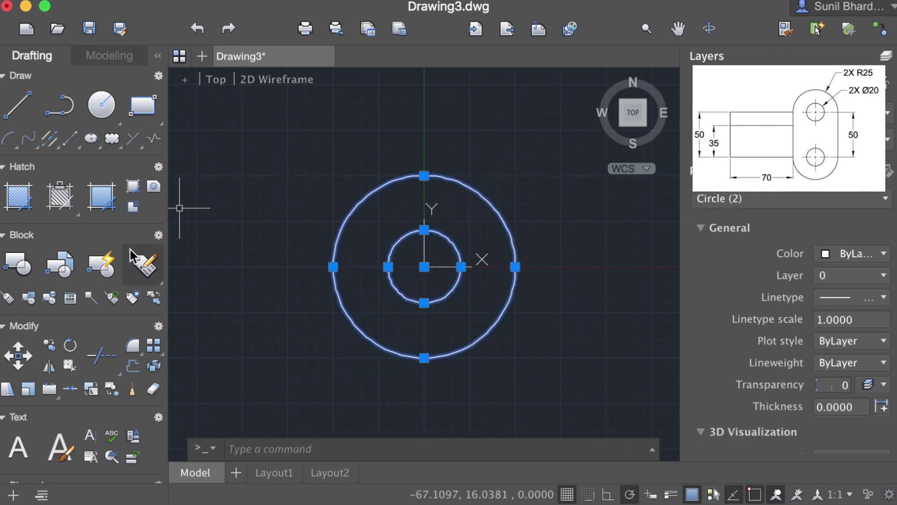
scroll(57, 220, "down", 3)
scroll(57, 222, "down", 10)
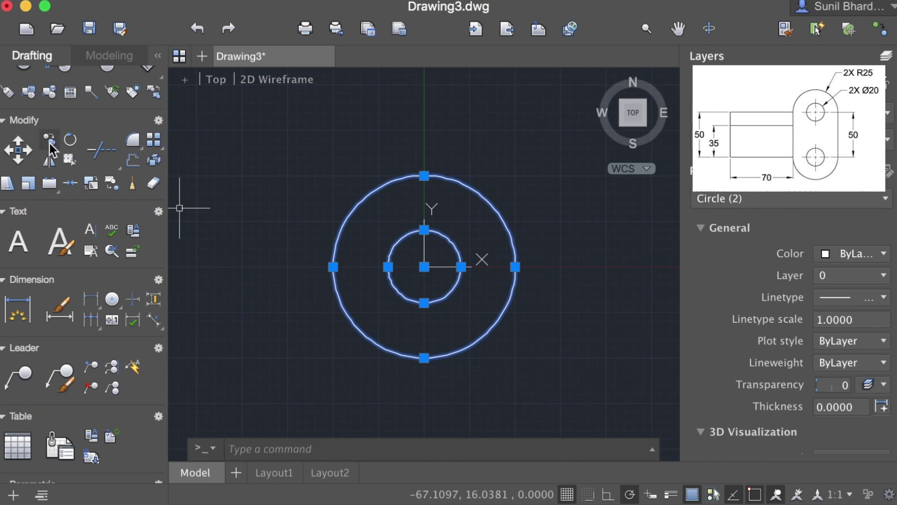
left_click(49, 141)
middle_click_drag(425, 264, 397, 369)
scroll(462, 234, "down", 3)
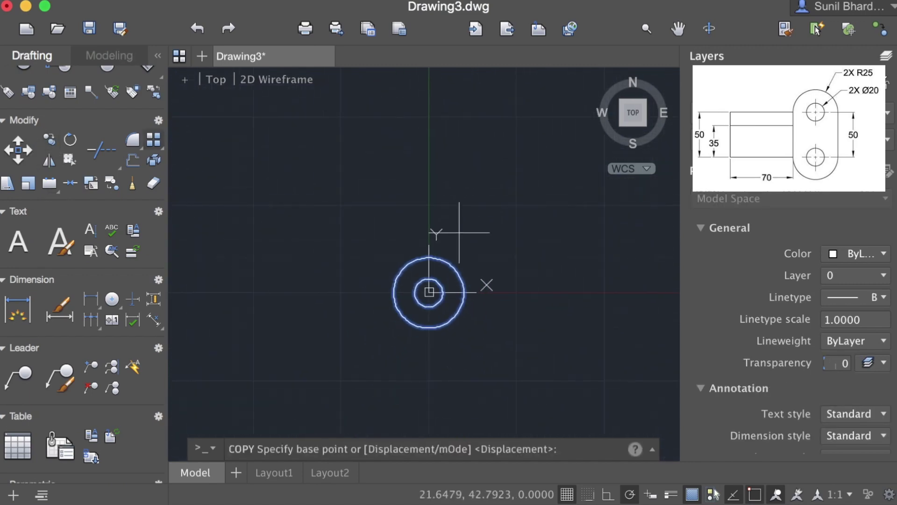
left_click(429, 293)
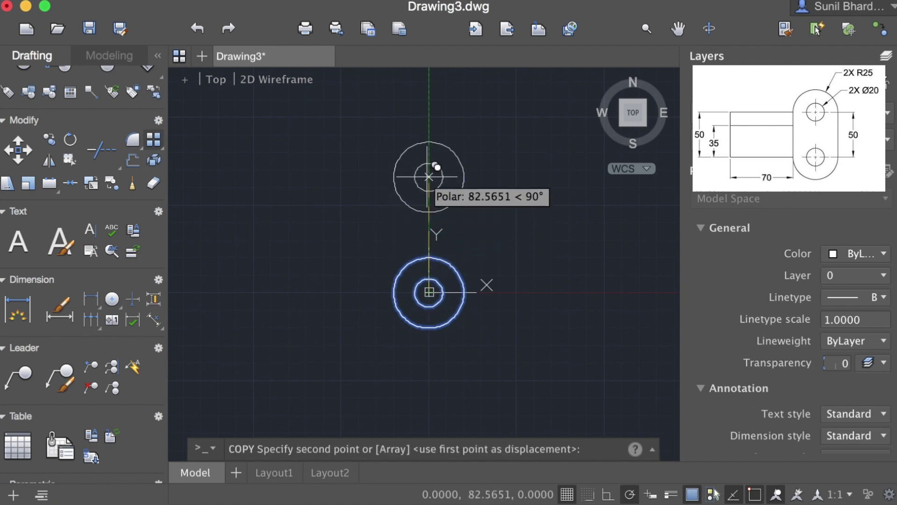
type("50")
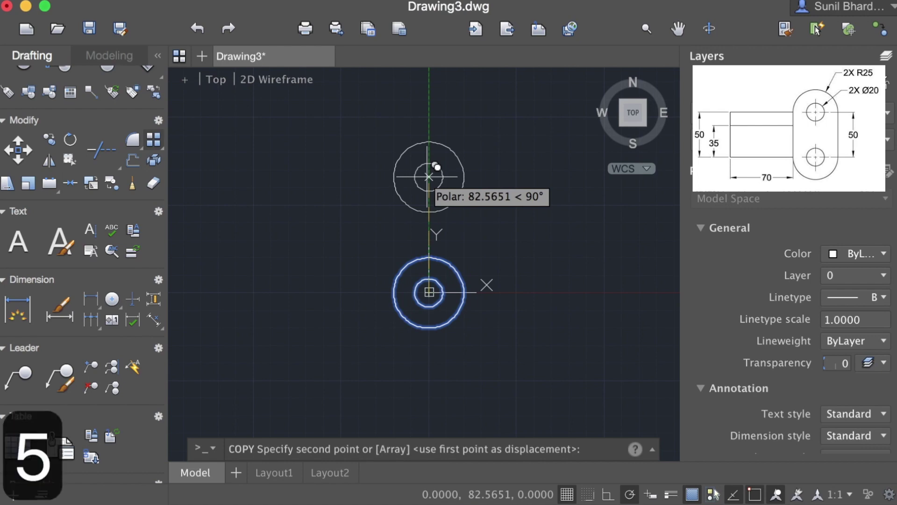
key("Return")
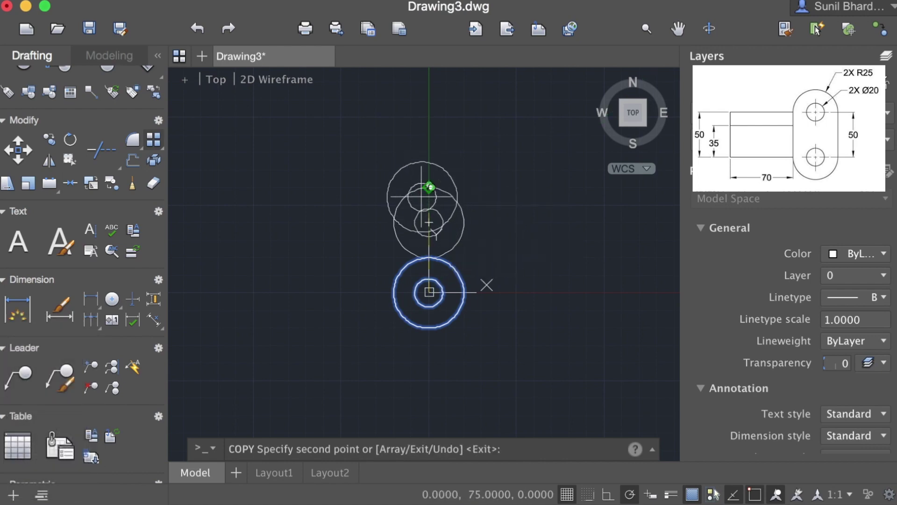
key("Escape")
Step: Draw a vertical line from the upper outer circle's left quadrant to the lower outer circle's left quadrant
scroll(483, 225, "up", 4)
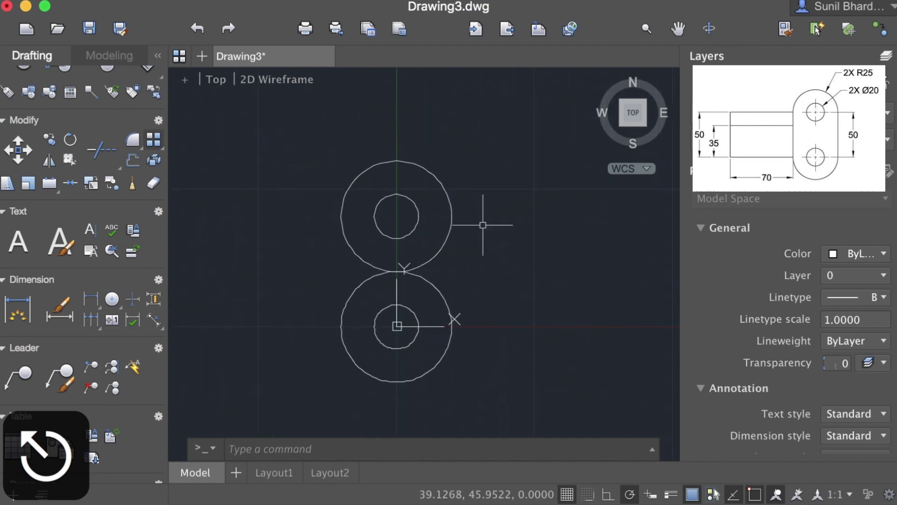
scroll(482, 226, "left", 4)
scroll(371, 250, "right", 4)
scroll(371, 251, "up", 2)
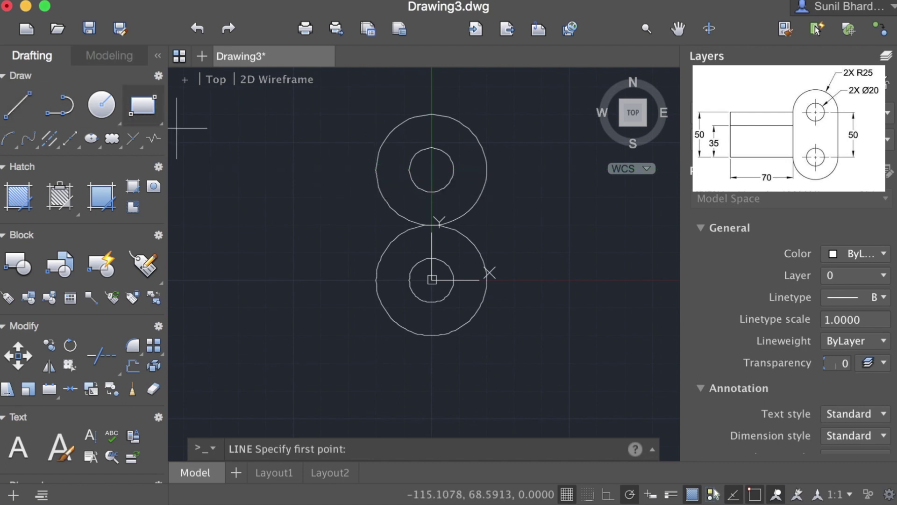
left_click(375, 169)
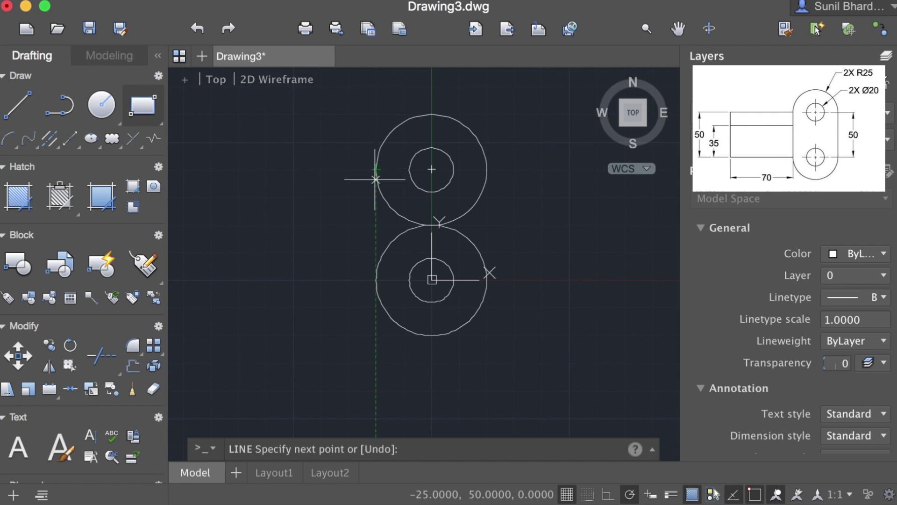
left_click(376, 280)
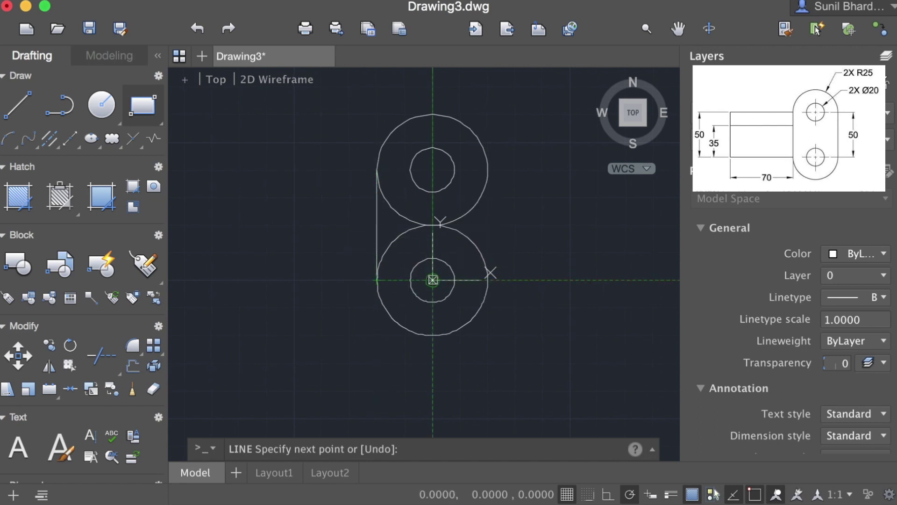
Step: Continue the line 70 units to the left and 50 units up, and close it into a rectangle
scroll(427, 273, "left", 5)
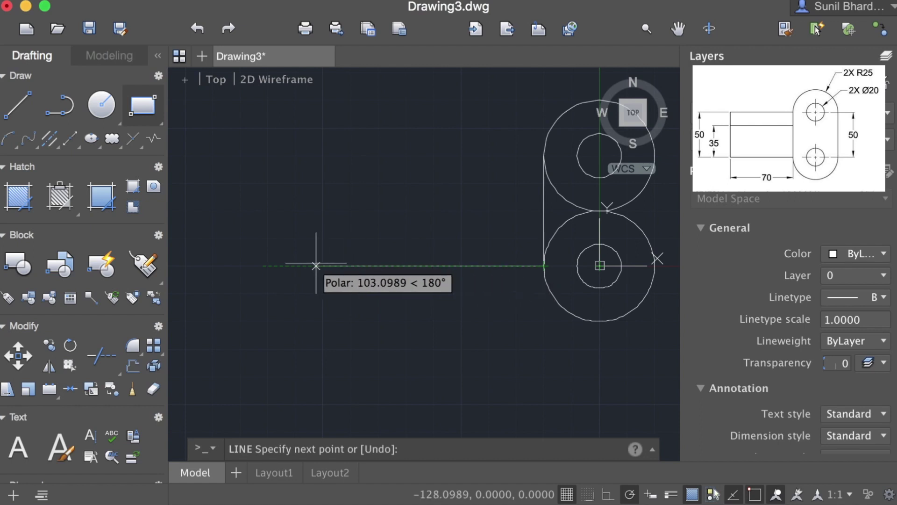
type("70")
key("Return")
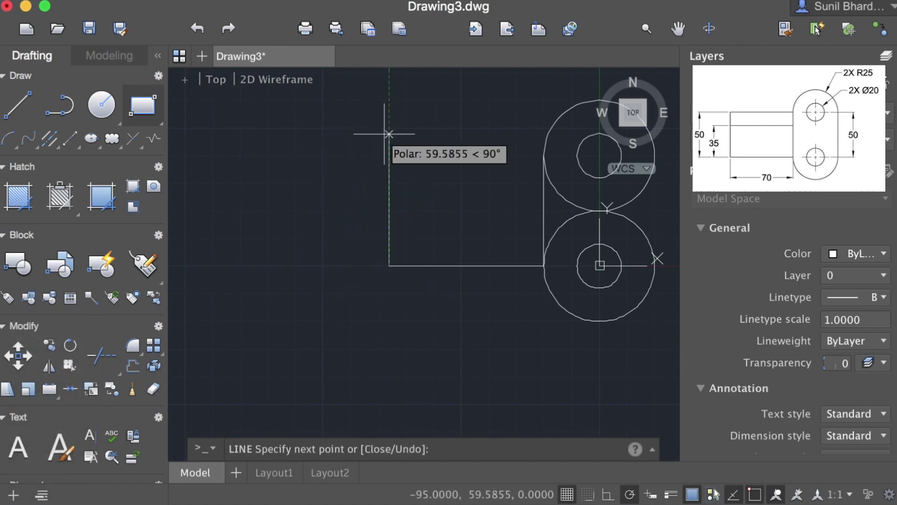
type("50")
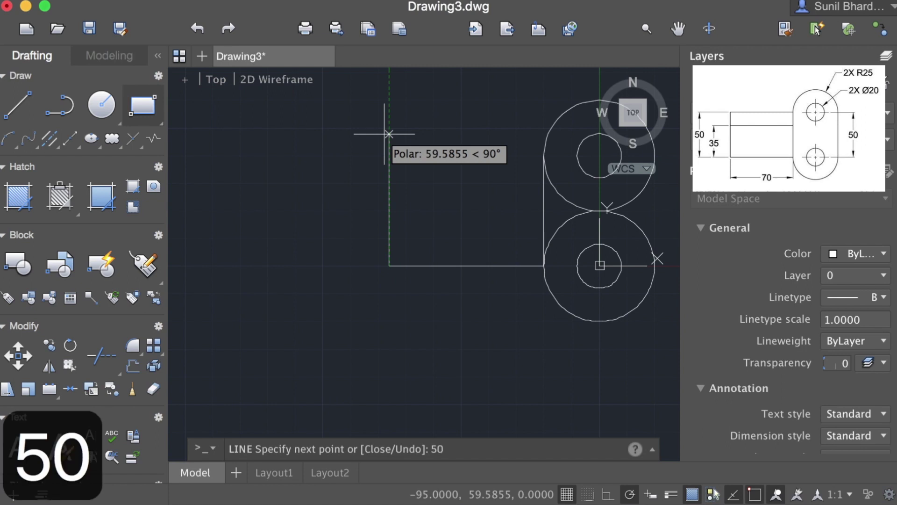
key("Return")
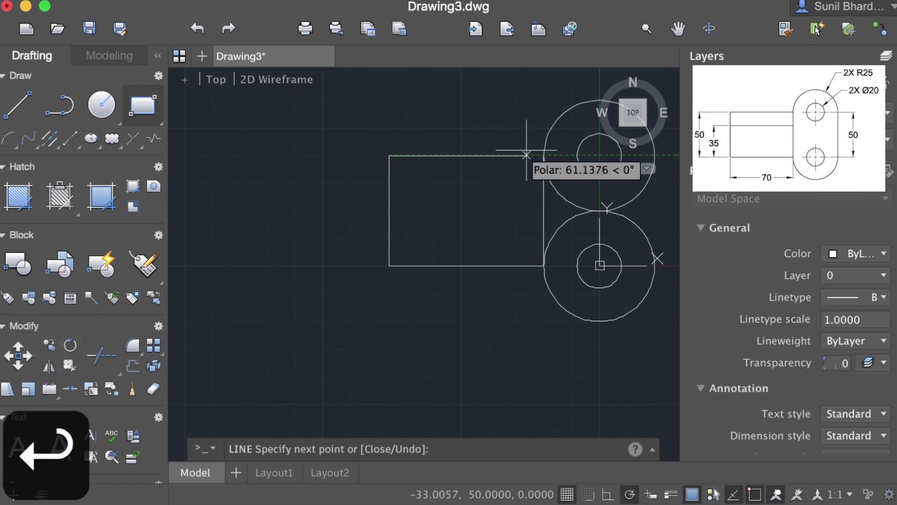
type("cl")
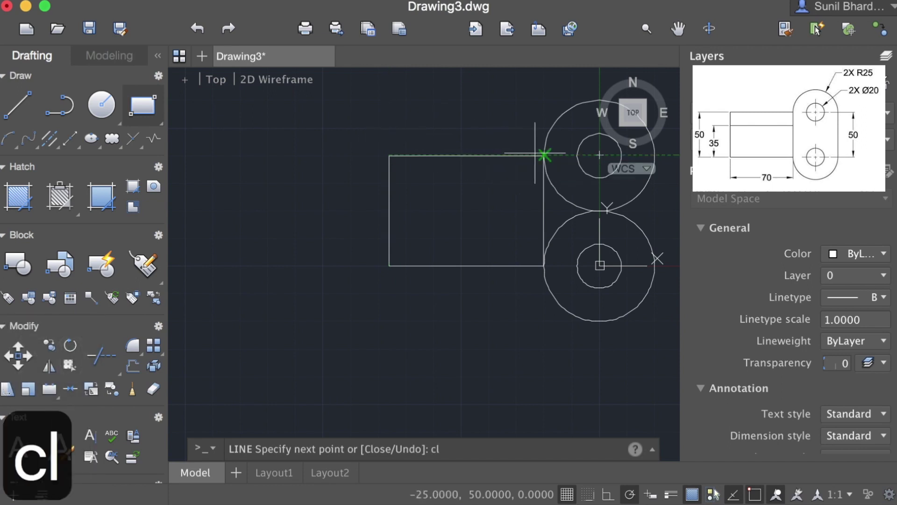
key("Return")
Step: Draw a vertical line joining the right quadrants of the upper and lower outer circles
scroll(473, 212, "right", 5)
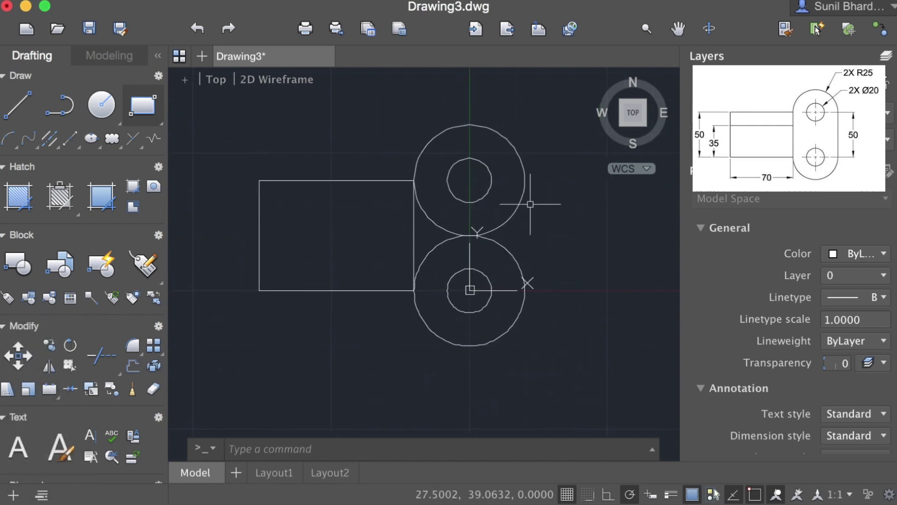
left_click(21, 107)
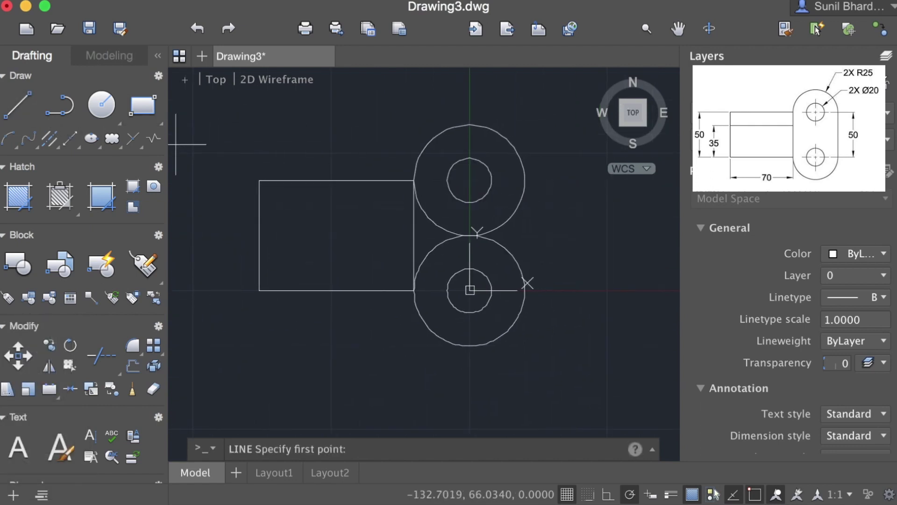
left_click(524, 180)
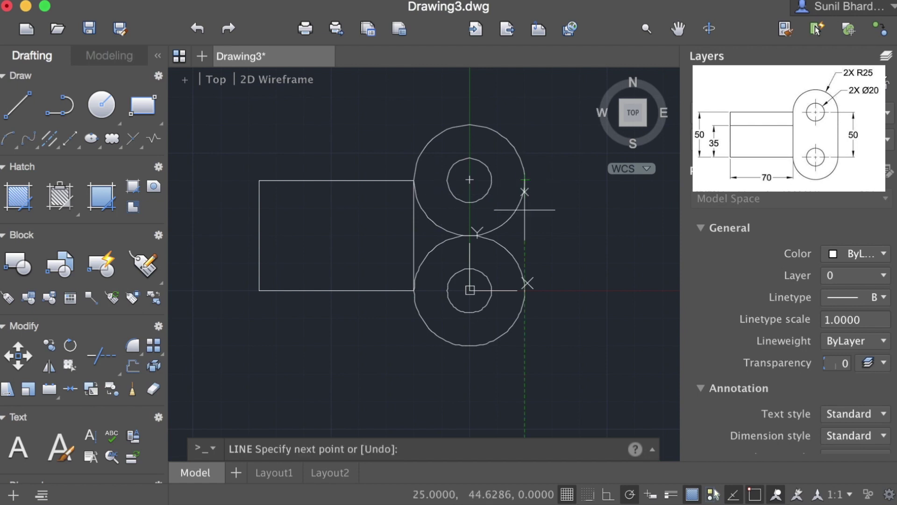
left_click(524, 290)
key("Return")
Step: Offset the rectangular arm's bottom edge 35 units upward to add the inner horizontal line
middle_click_drag(426, 255, 508, 238)
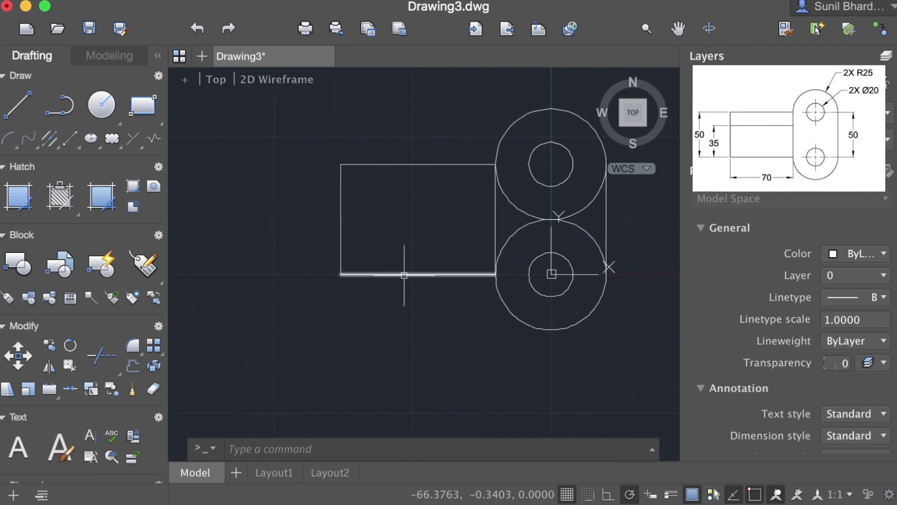
key("super+z")
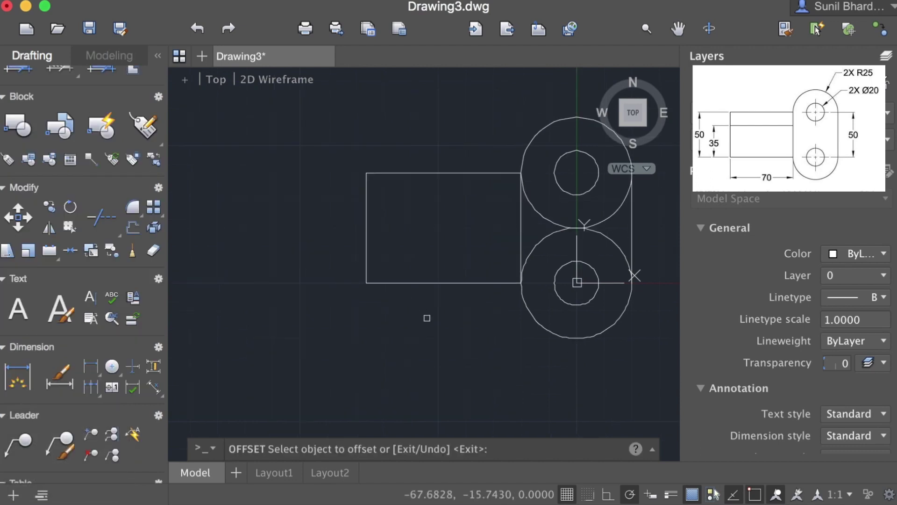
left_click(133, 229)
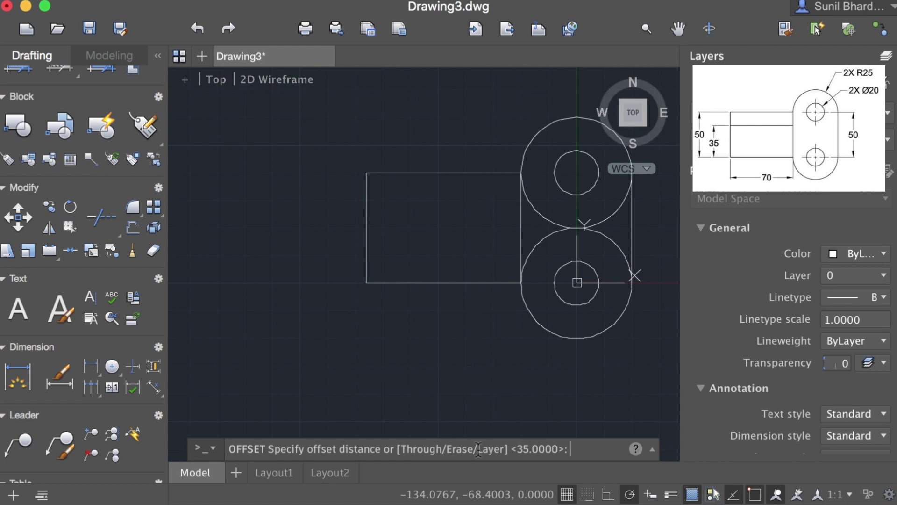
type("35")
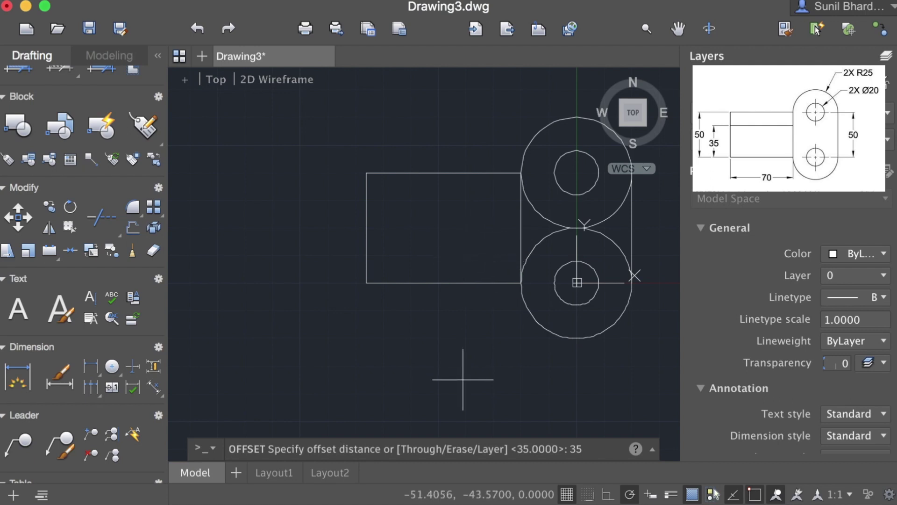
key("Return")
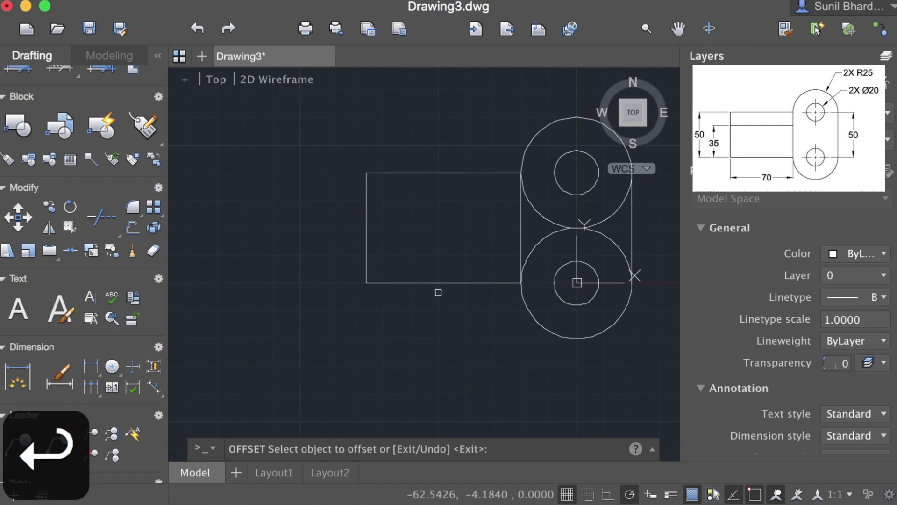
left_click(444, 282)
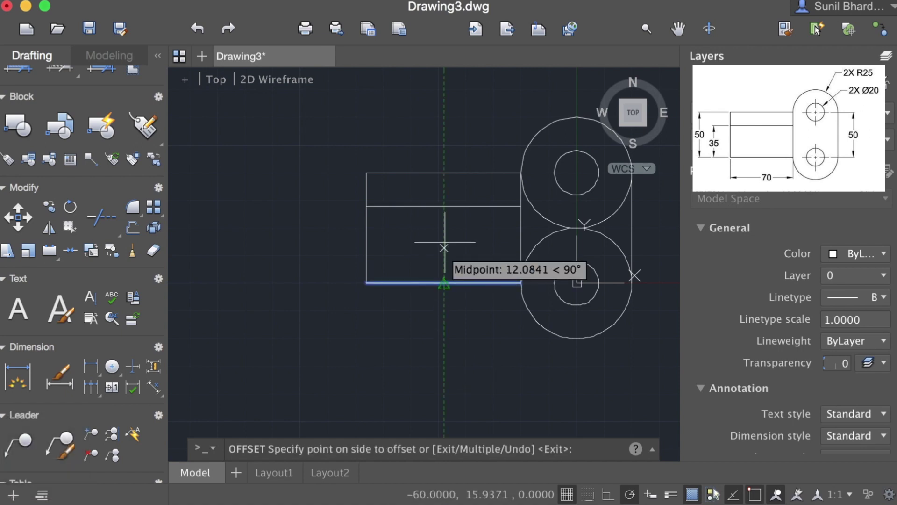
left_click(444, 215)
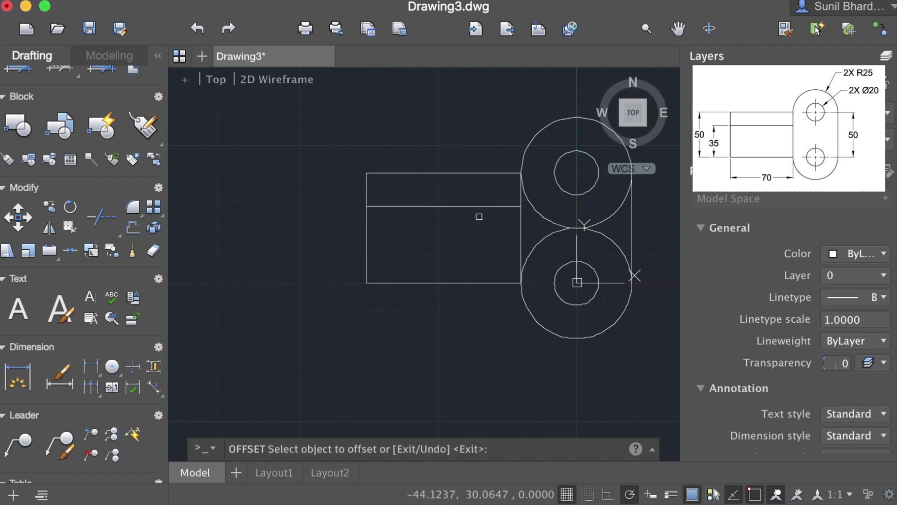
middle_click_drag(520, 249, 401, 274)
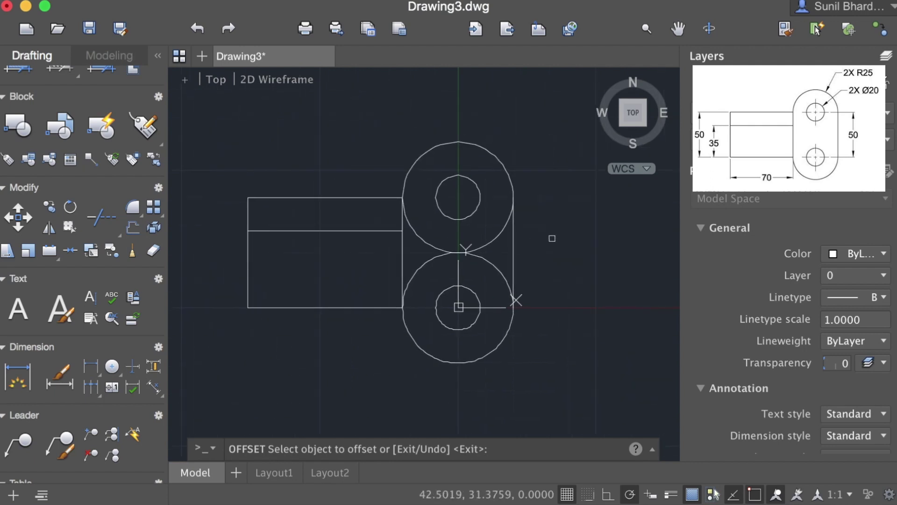
middle_click_drag(552, 238, 583, 248)
key("Escape")
key("Escape")
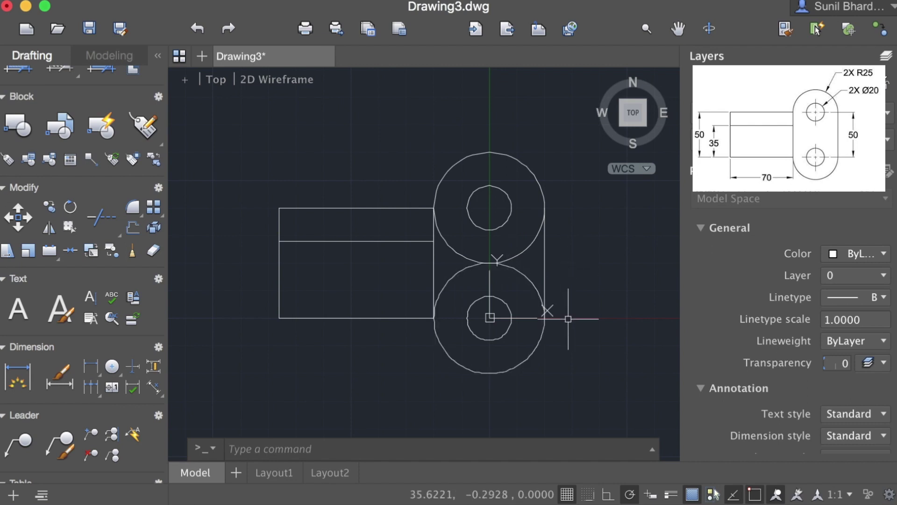
Step: Trim away the inner halves of both outer circles using all objects as cutting edges, leaving a rounded slot outline
key("super+a")
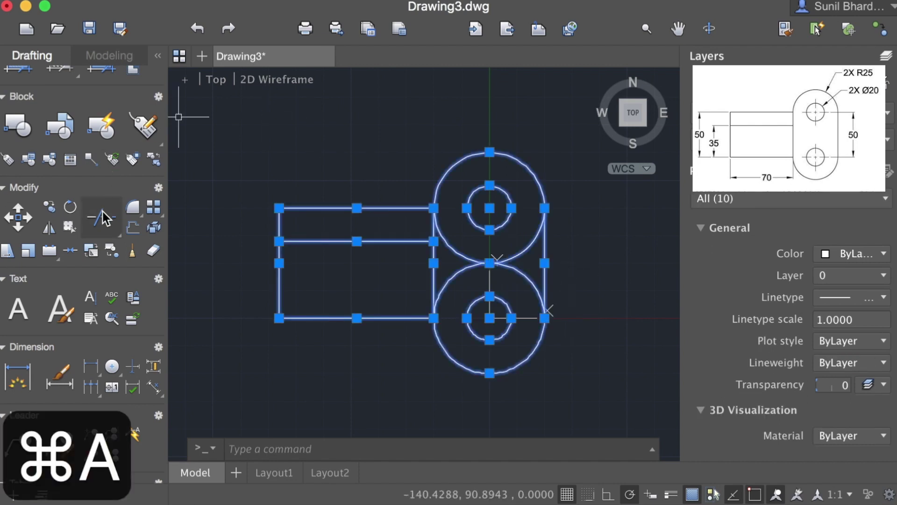
left_click(102, 217)
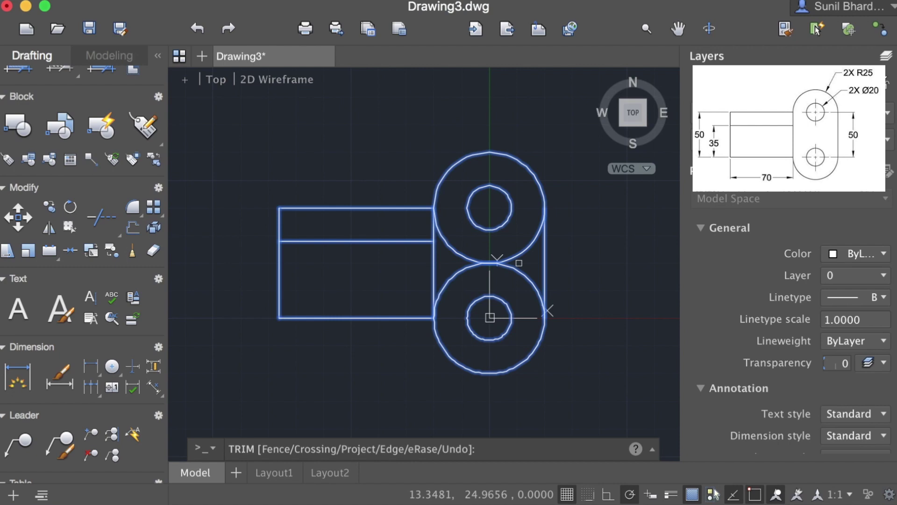
middle_click_drag(524, 247, 542, 164)
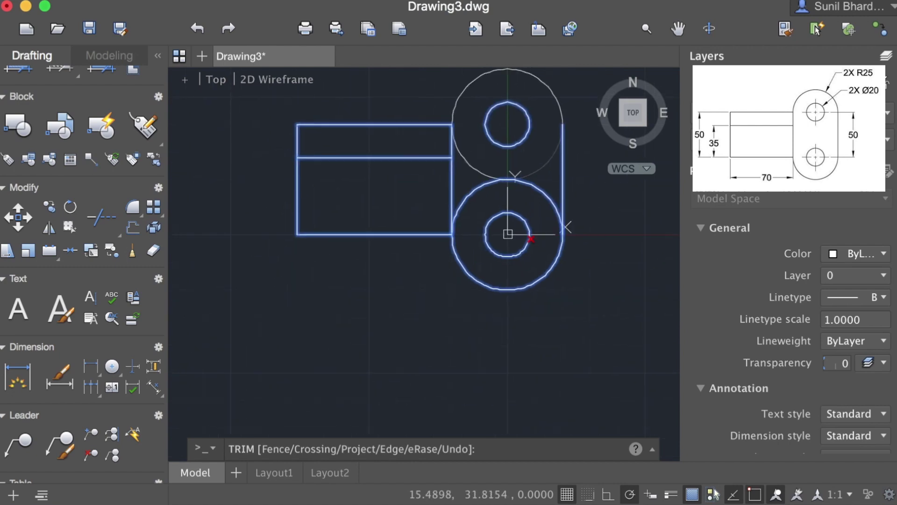
left_click(548, 164)
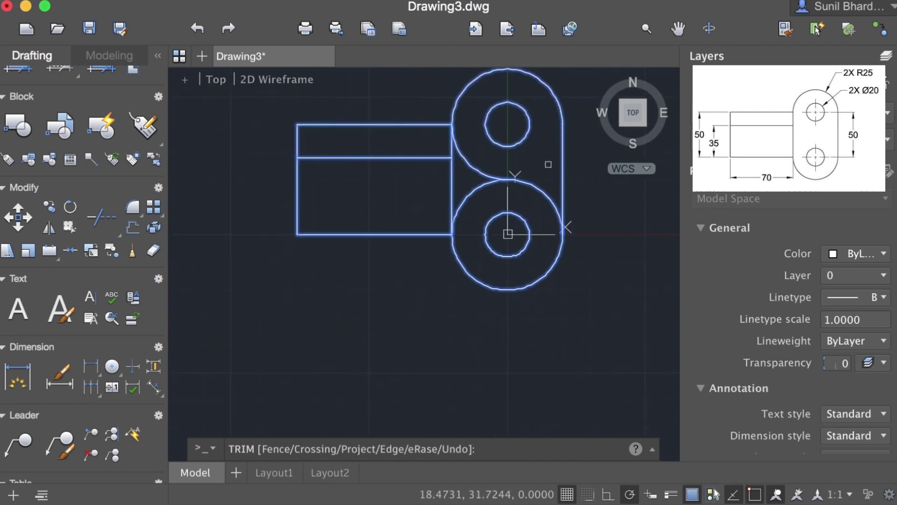
left_click(544, 185)
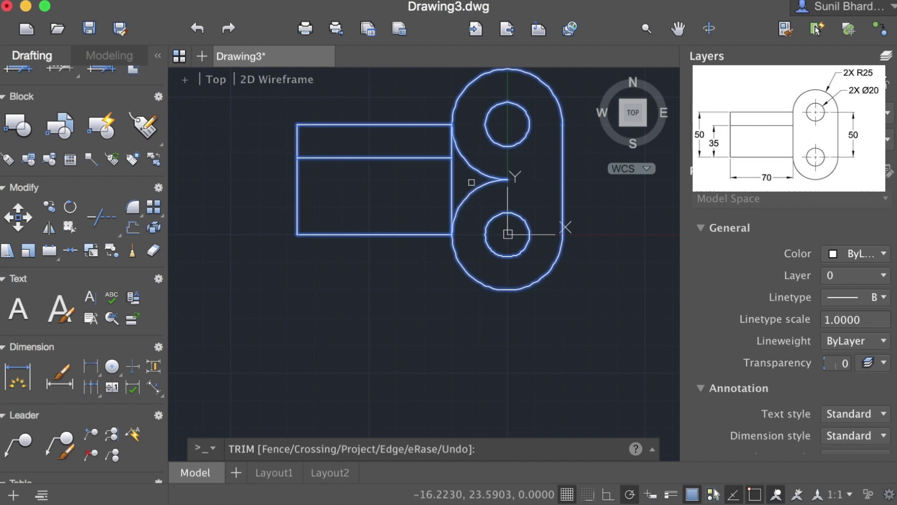
left_click(471, 194)
left_click(470, 171)
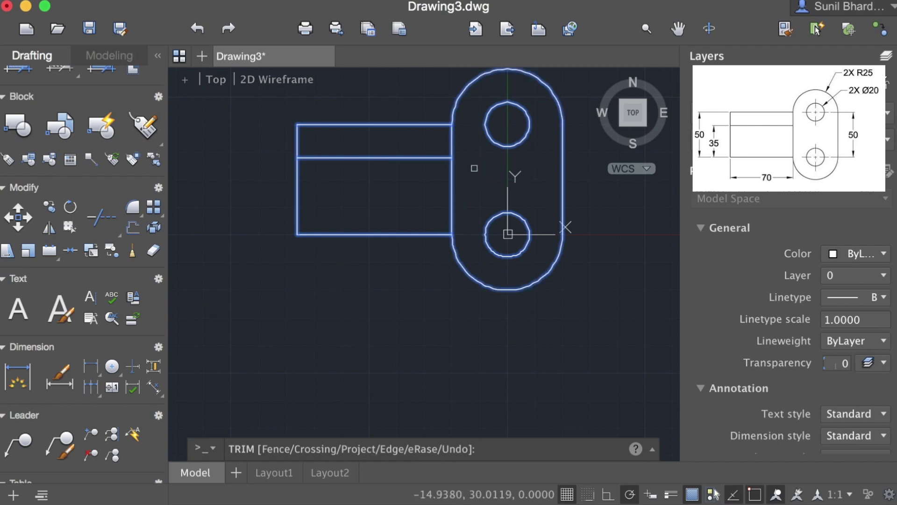
scroll(548, 205, "up", 4)
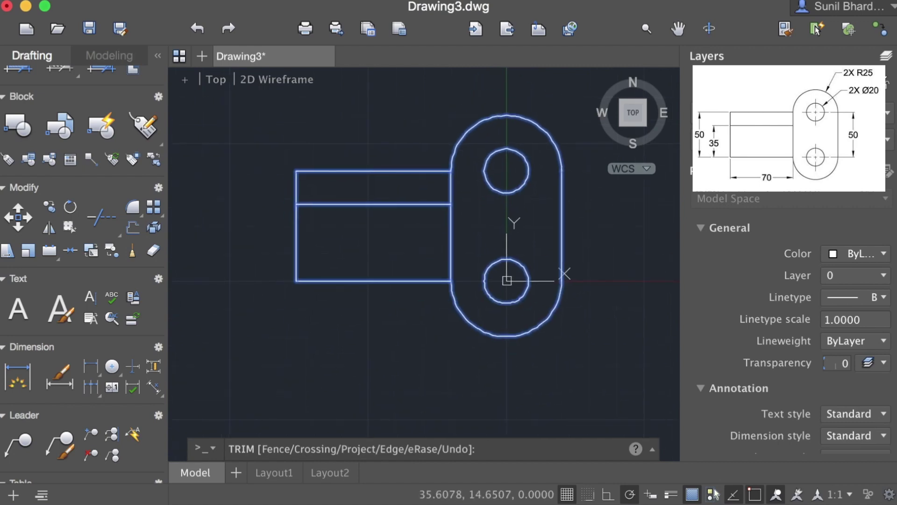
key("Return")
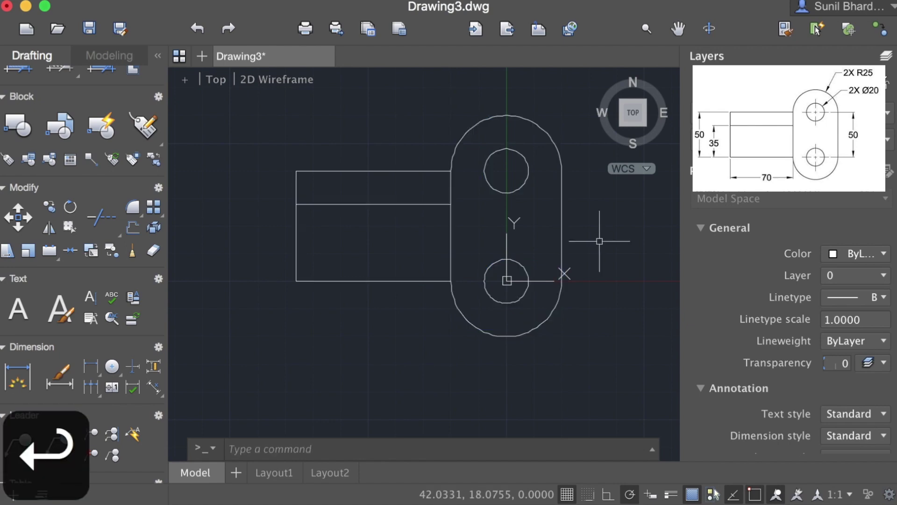
Step: Add a vertical dimension between the endpoints of the slot outline's right side line, placed just to its right
scroll(478, 284, "up", 3)
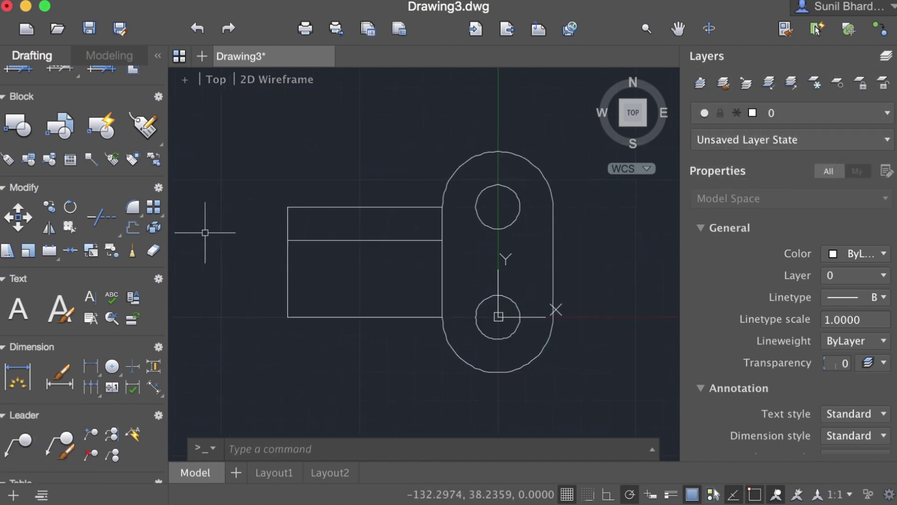
left_click(18, 379)
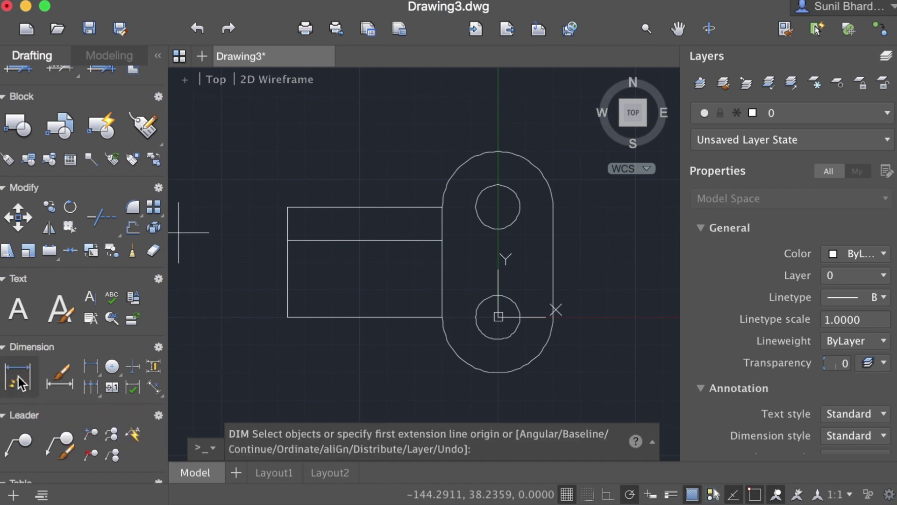
left_click(554, 207)
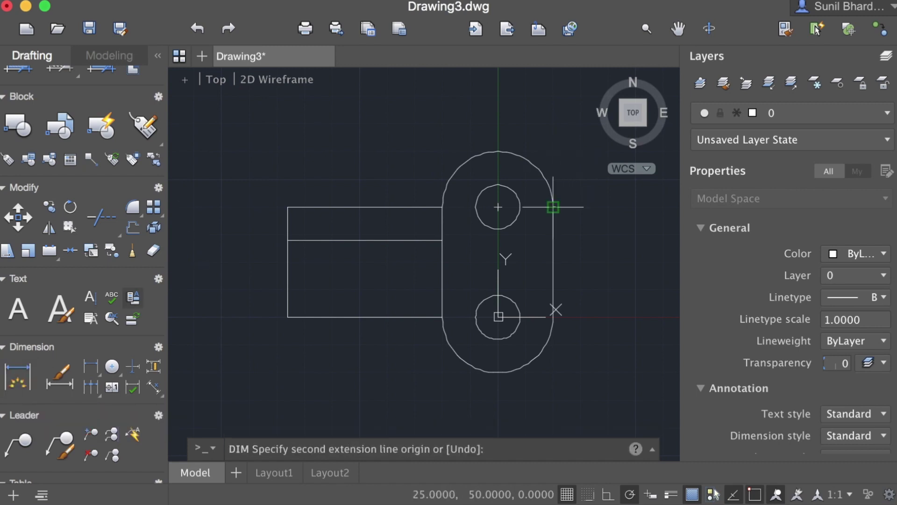
left_click(554, 317)
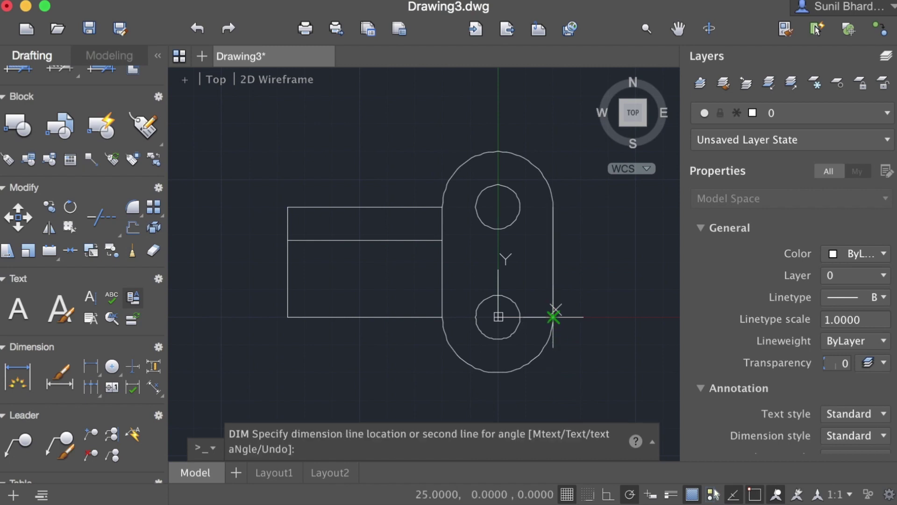
left_click(575, 316)
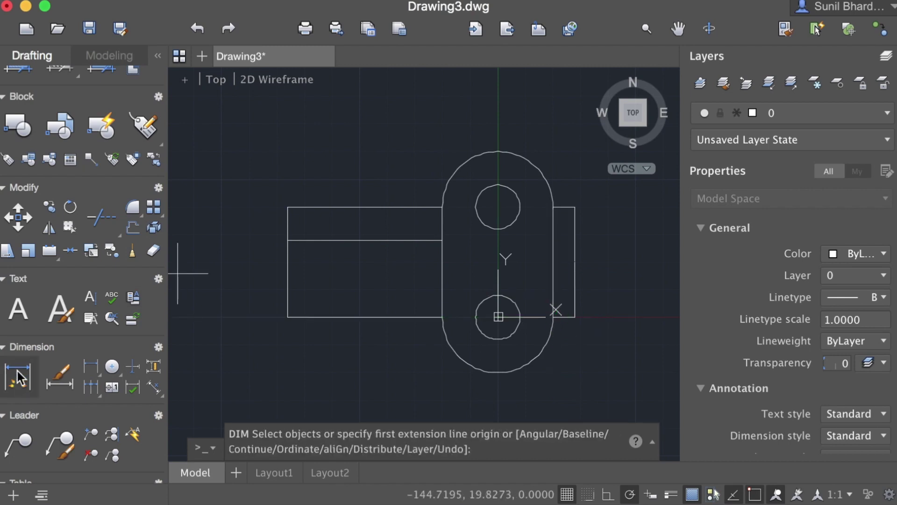
key("Escape")
Step: Change the color of the vertical dimension beside the slot outline to Cyan
left_click(574, 225)
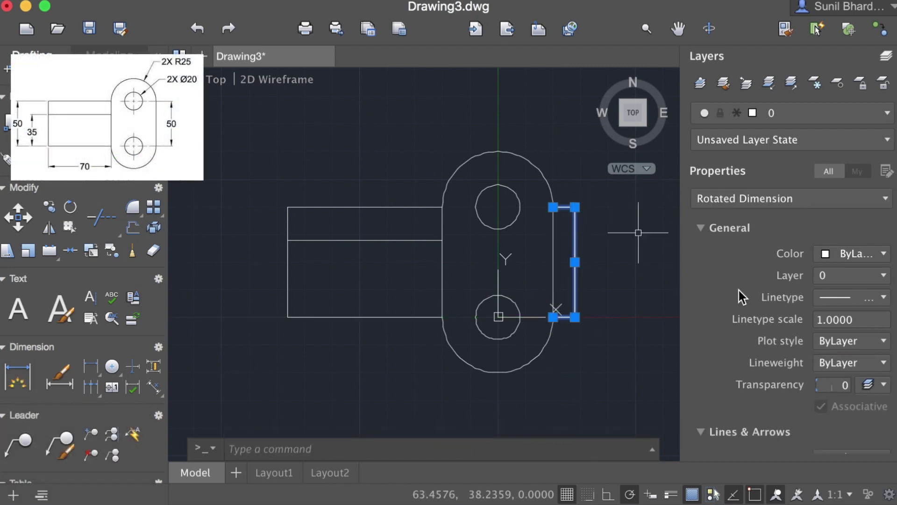
scroll(817, 235, "down", 3)
scroll(817, 236, "up", 3)
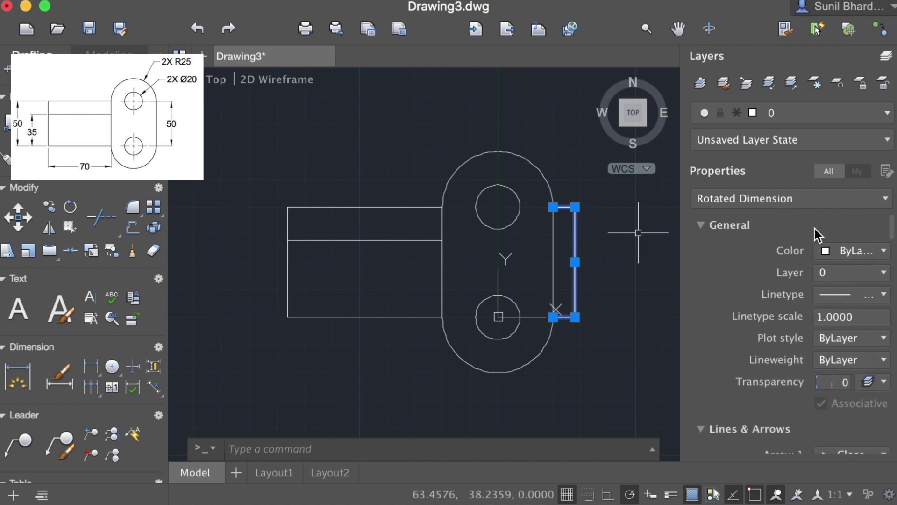
left_click(841, 252)
left_click(842, 369)
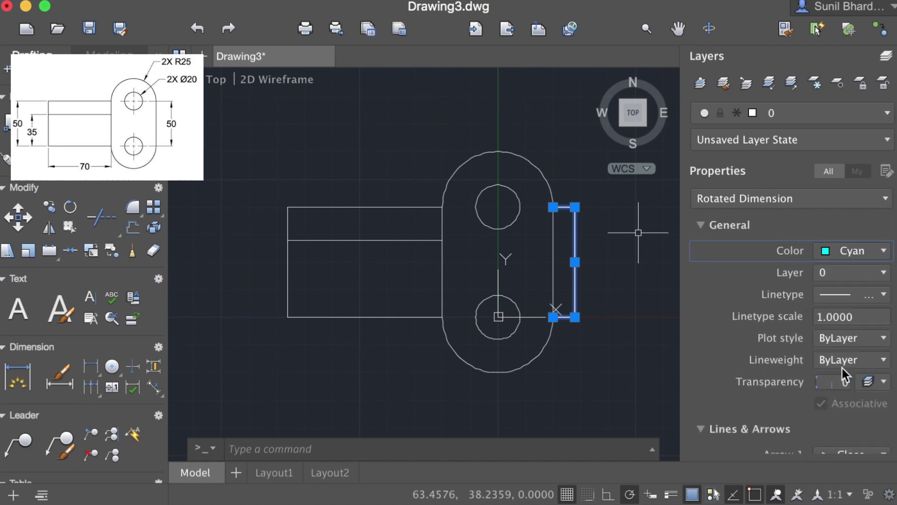
Step: Set the arrow size of the selected vertical dimension to 2
scroll(799, 316, "down", 3)
scroll(802, 308, "up", 1)
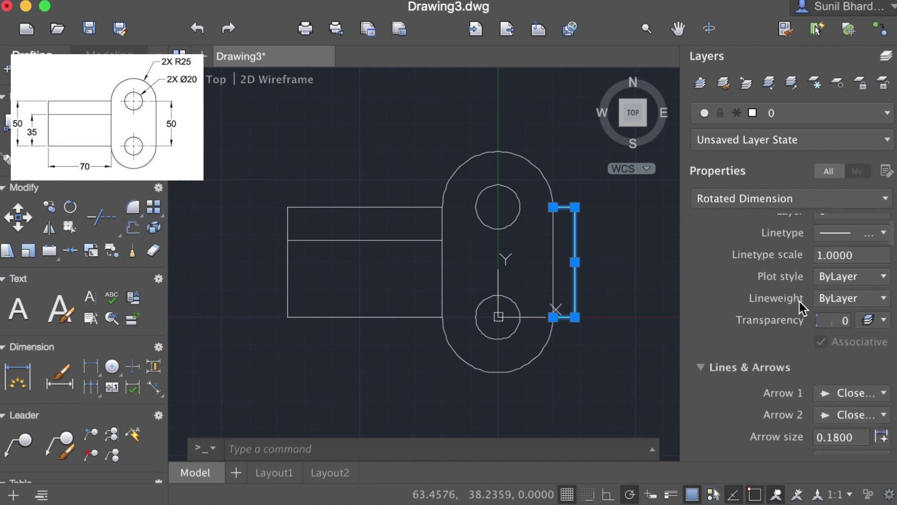
left_click(841, 255)
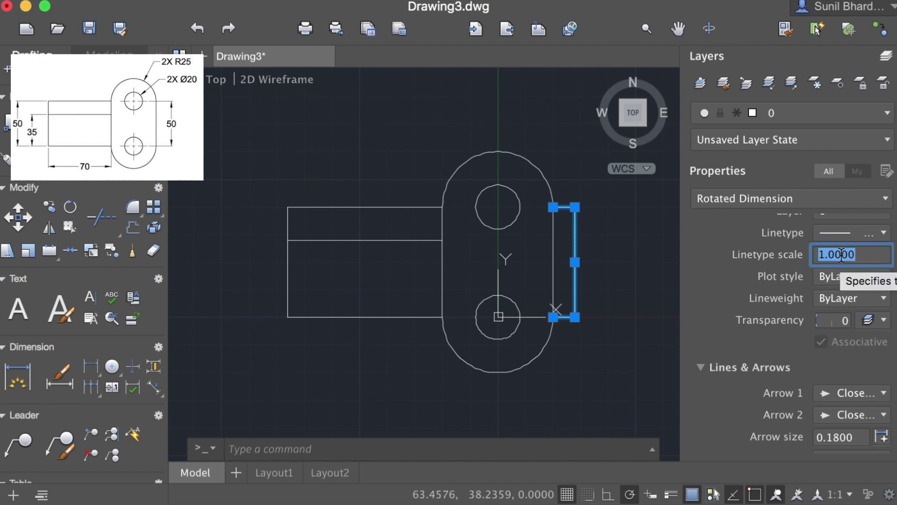
scroll(832, 280, "up", 2)
scroll(811, 321, "down", 5)
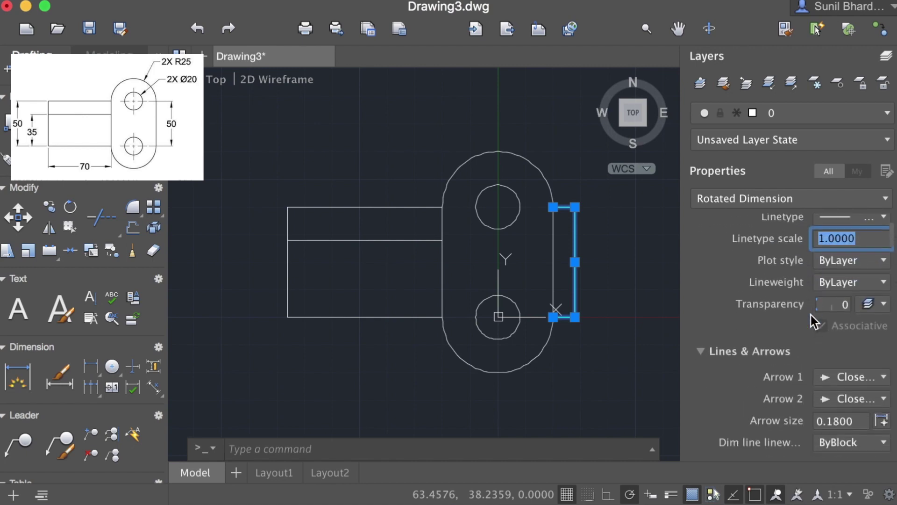
scroll(811, 316, "down", 3)
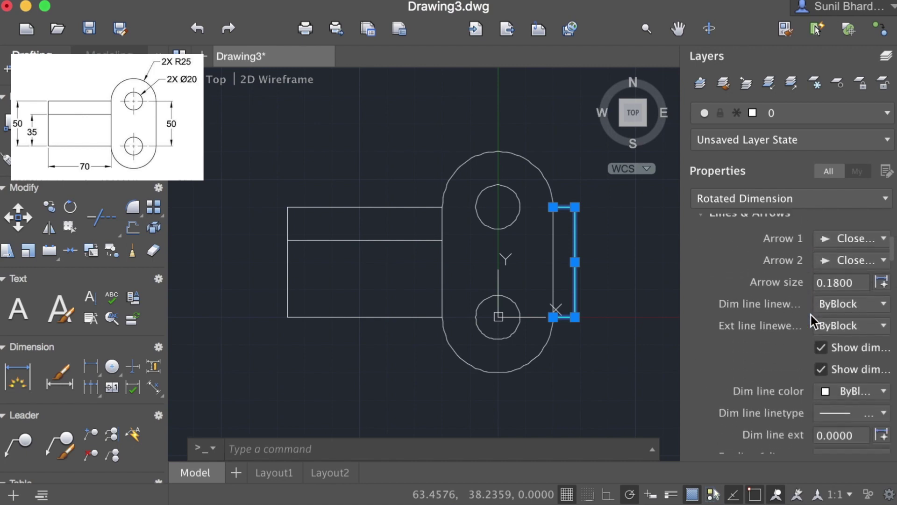
left_click(845, 277)
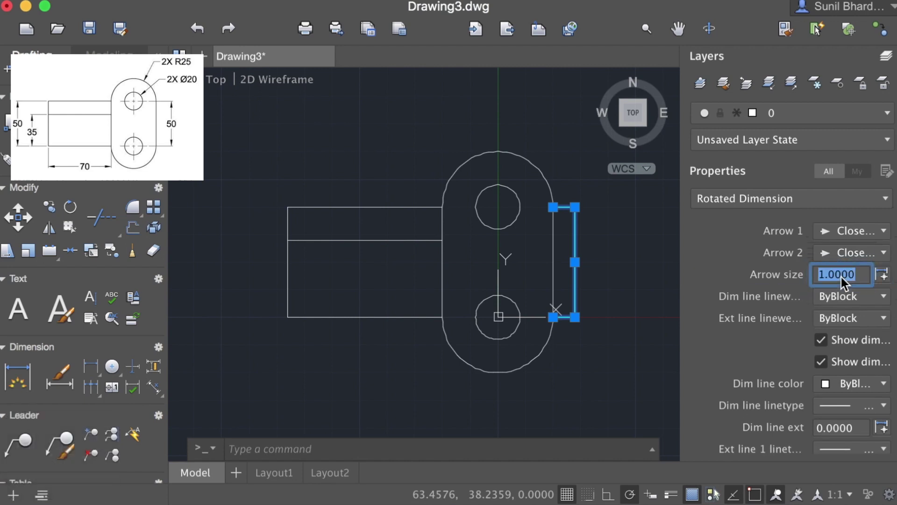
type("2")
key("Return")
Step: Set the selected dimension's extension line extension to 1 and open its extension line offset for editing
scroll(821, 303, "down", 6)
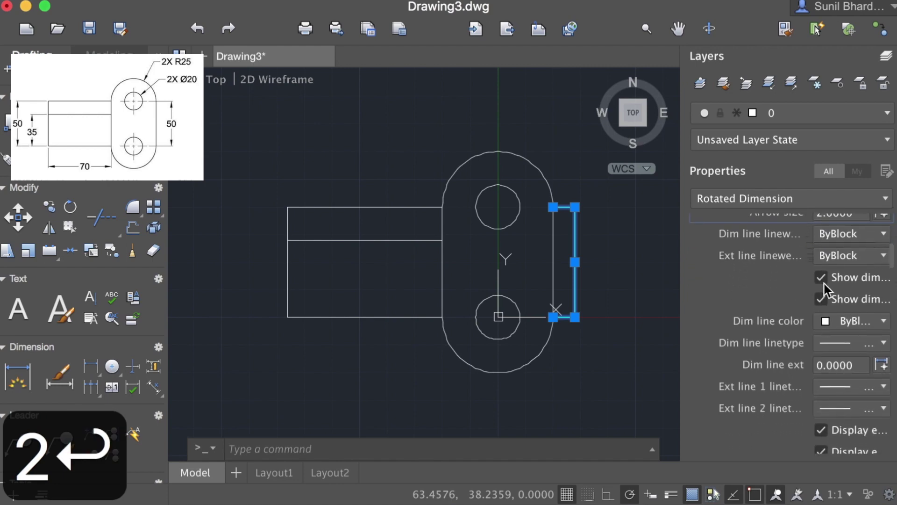
scroll(812, 312, "down", 6)
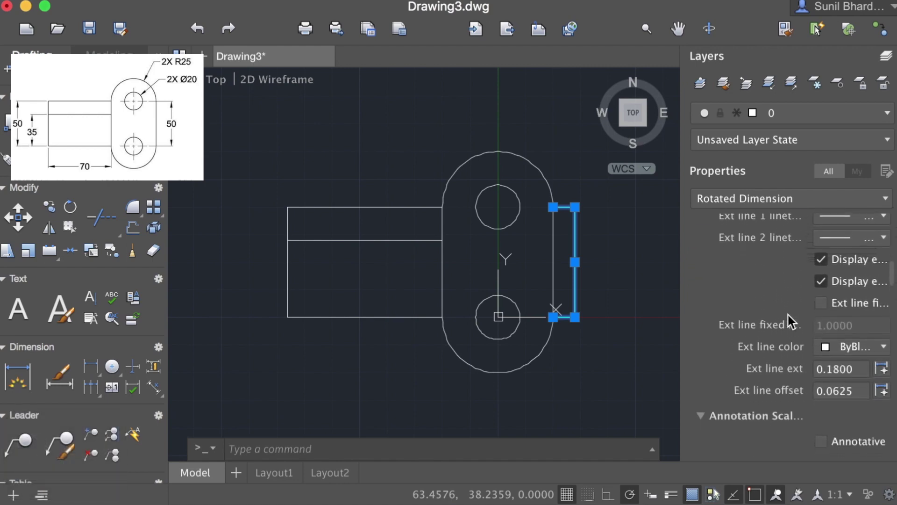
left_click(840, 326)
type("1")
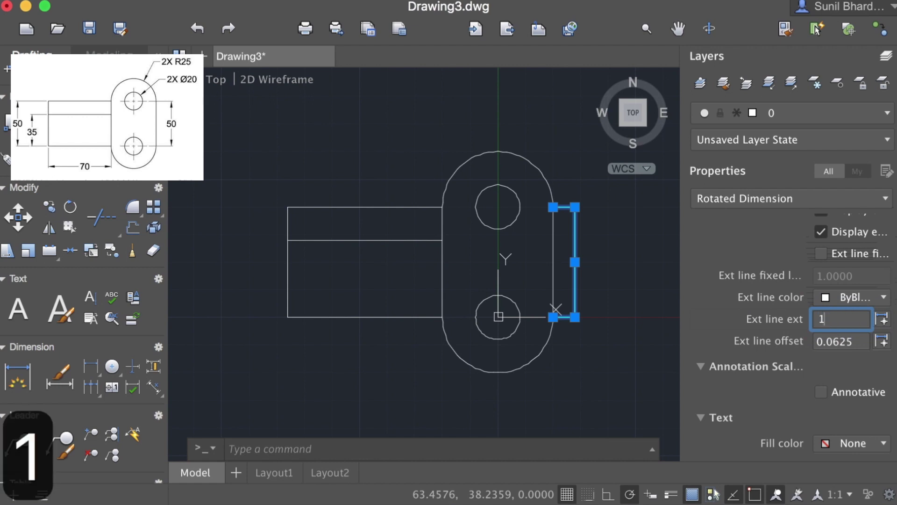
key("Return")
left_click(838, 344)
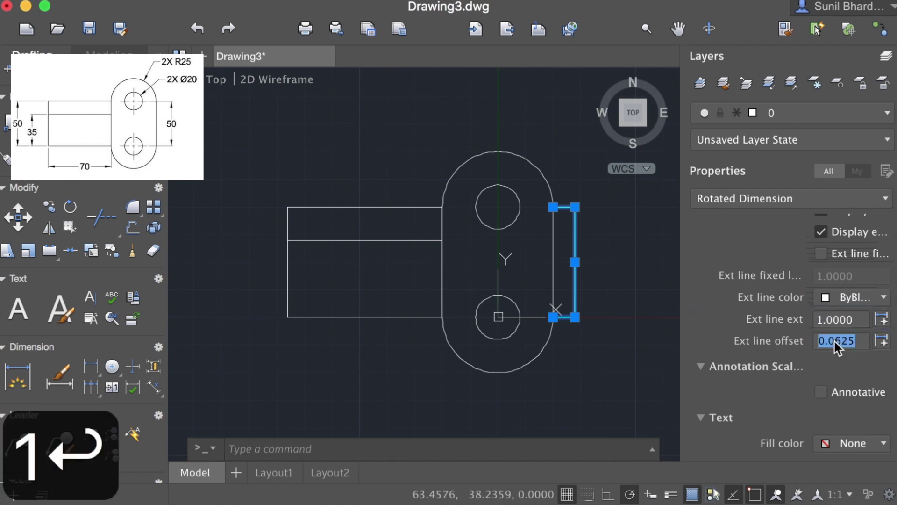
scroll(834, 346, "down", 4)
scroll(835, 341, "down", 3)
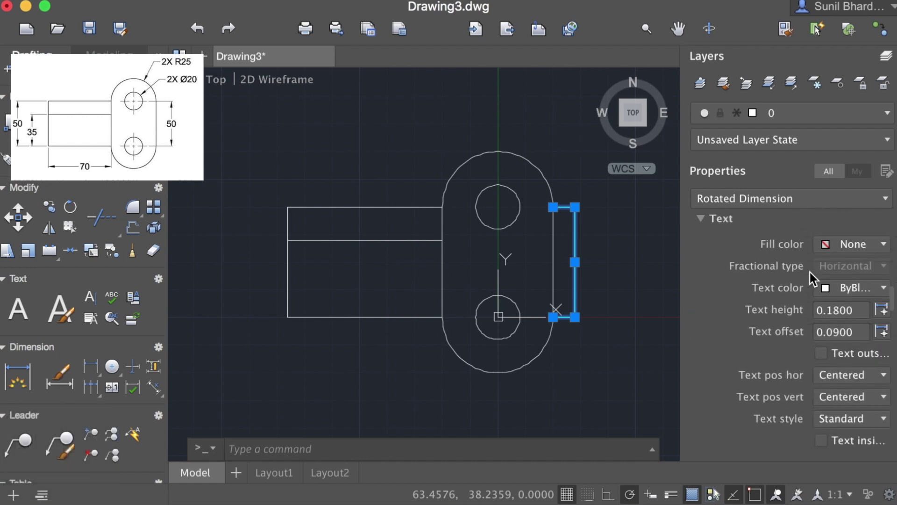
Step: Set the text height of the selected vertical dimension to 2 and increase it to 3
left_click(846, 311)
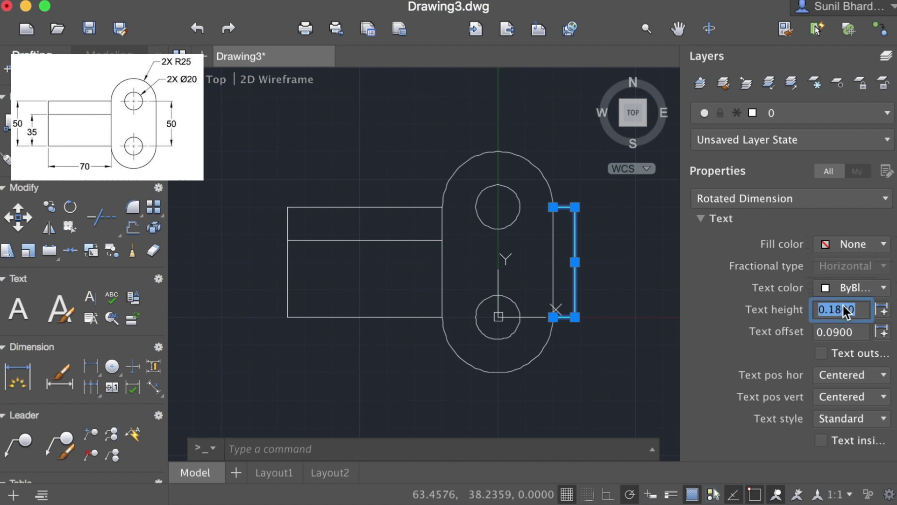
type("2")
key("Return")
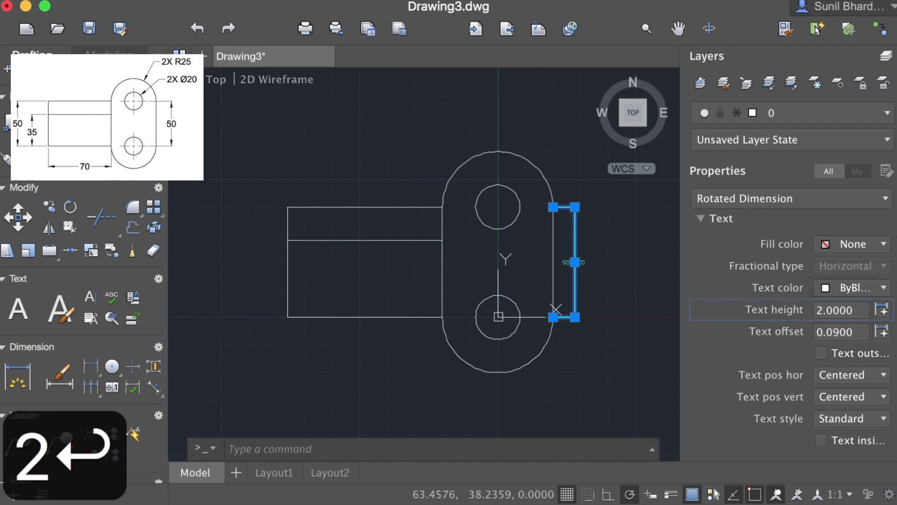
left_click(828, 307)
type("3")
key("Return")
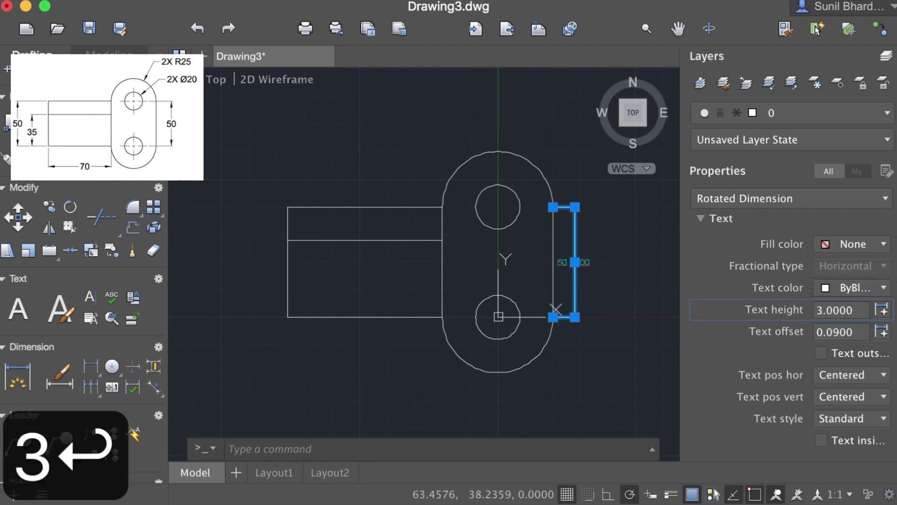
Step: Set the selected vertical dimension's primary units precision to 0 and deselect it
scroll(801, 353, "down", 4)
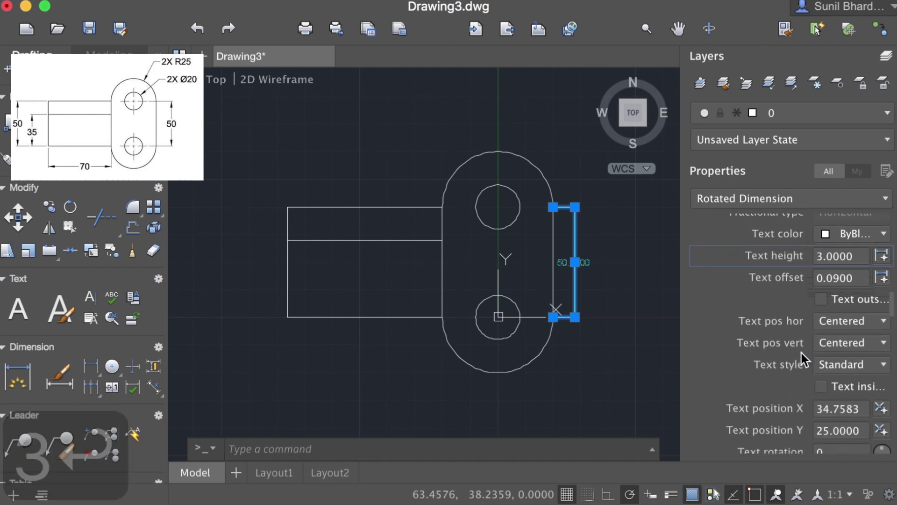
scroll(814, 420, "down", 10)
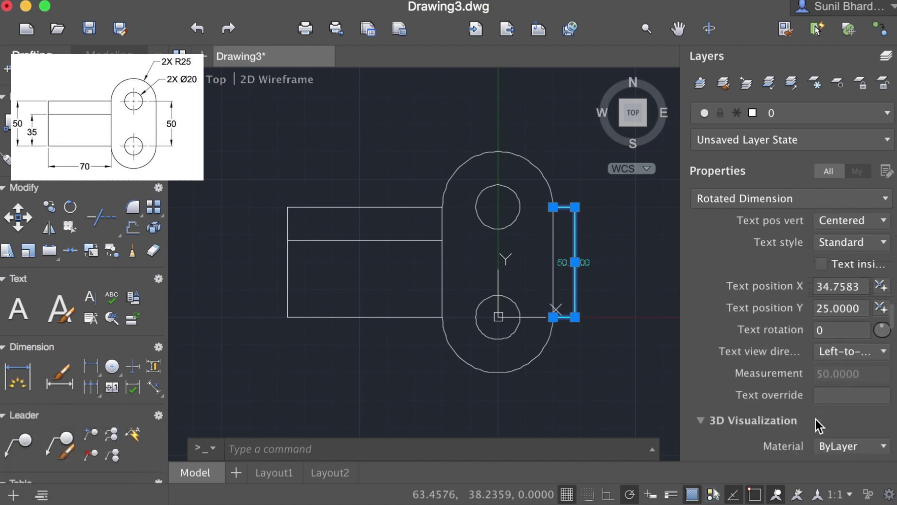
scroll(811, 353, "down", 7)
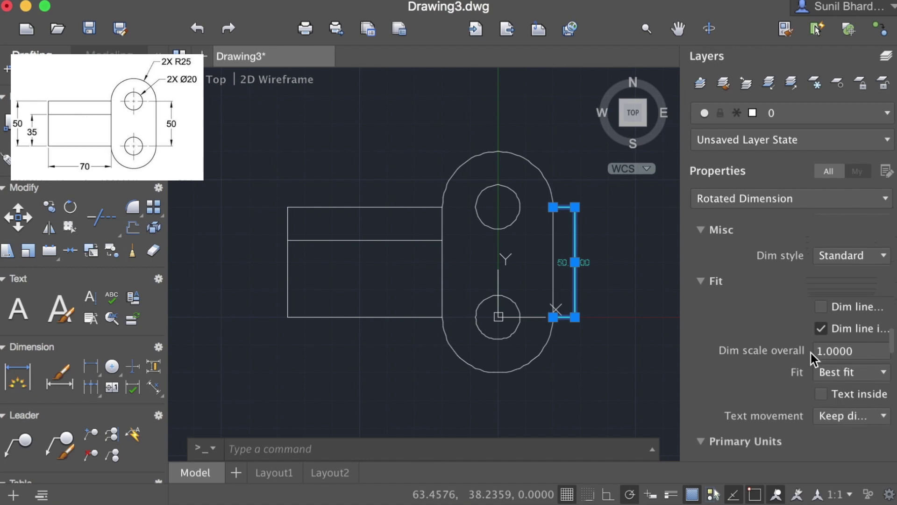
scroll(808, 298, "down", 12)
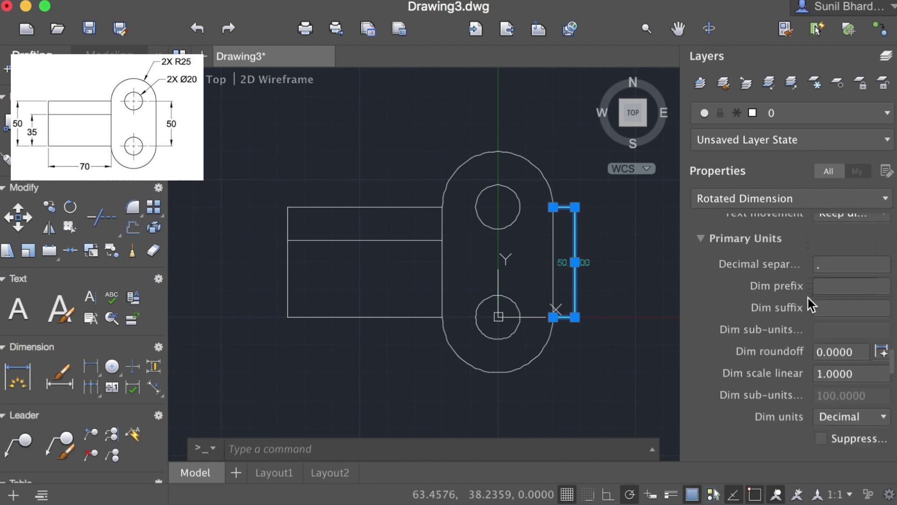
scroll(808, 298, "up", 2)
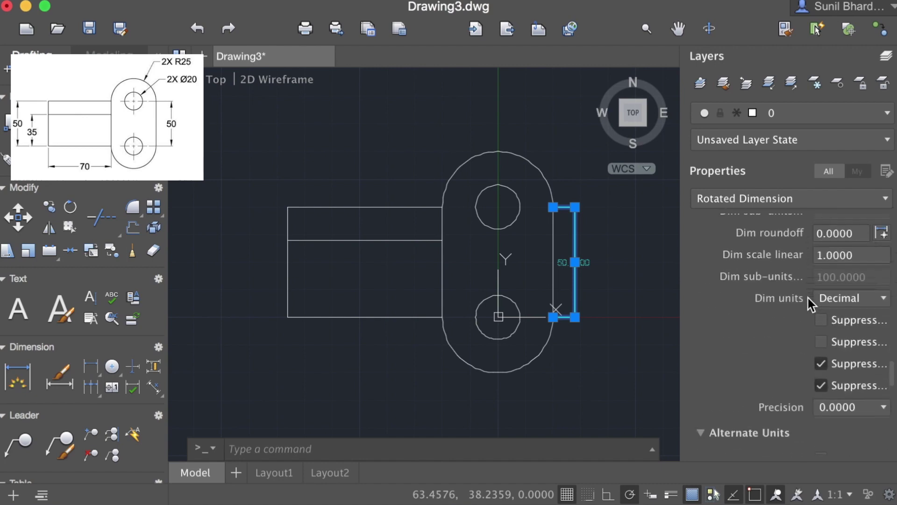
scroll(808, 298, "down", 4)
left_click(845, 311)
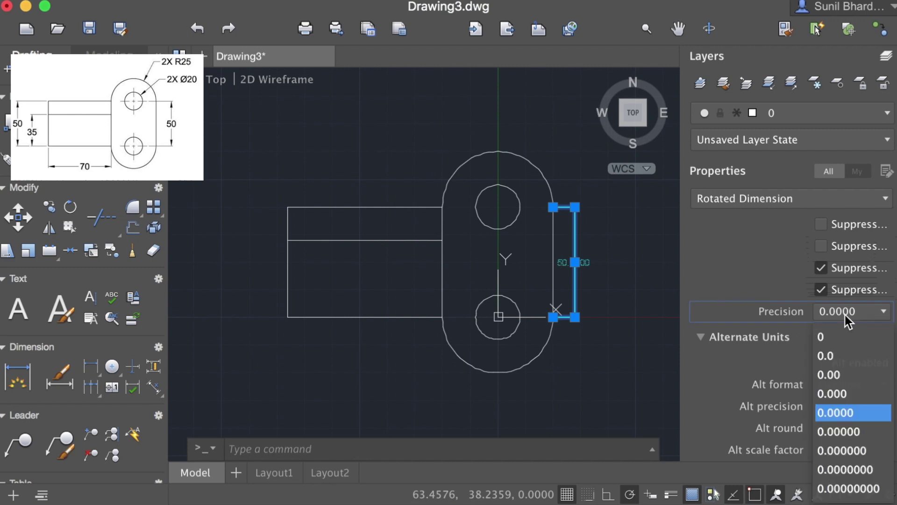
left_click(822, 337)
left_click(607, 298)
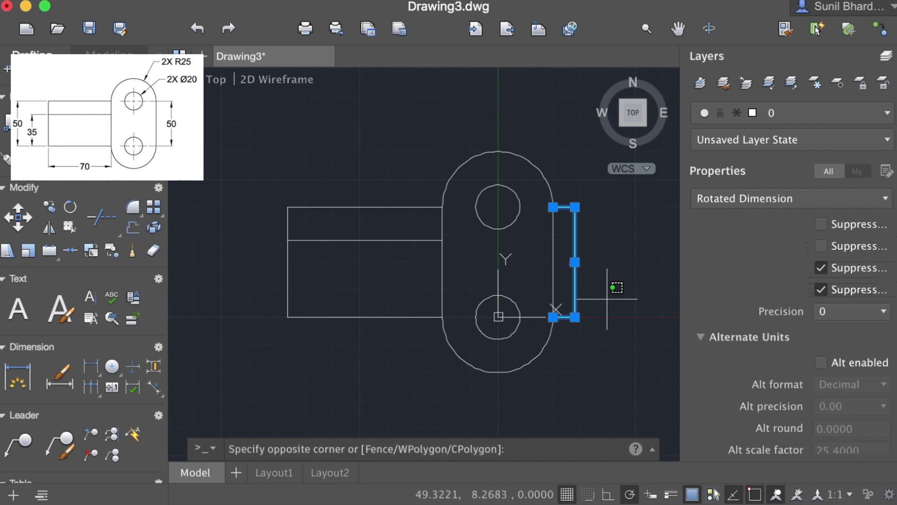
key("Escape")
key("Escape")
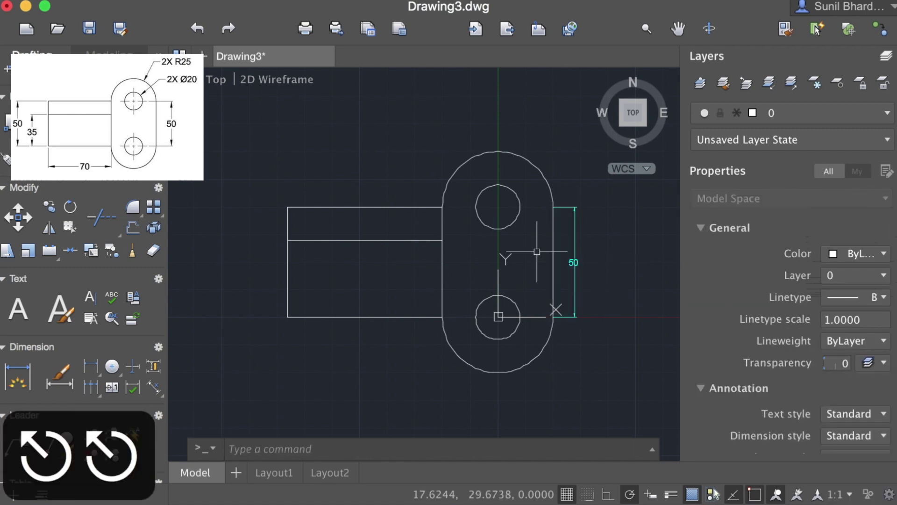
Step: Set the arrow size of the vertical dimension beside the slot outline to 5
left_click(575, 262)
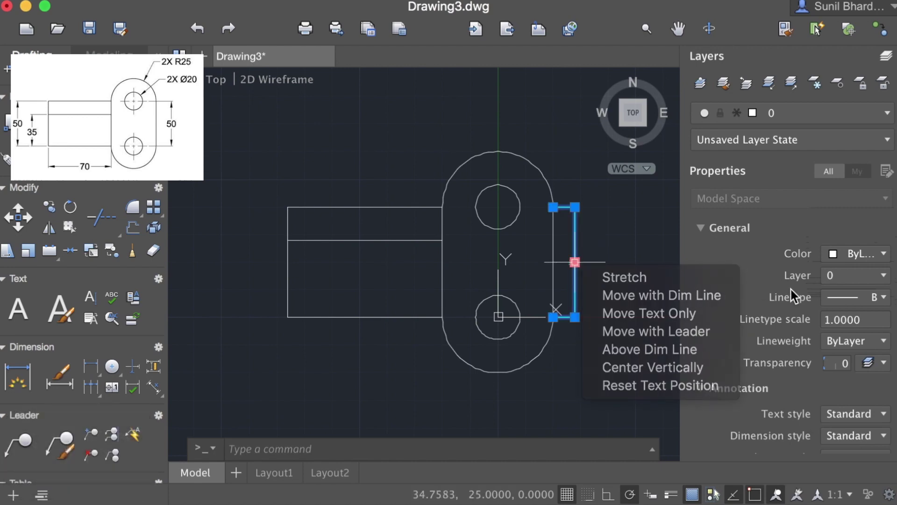
scroll(792, 289, "down", 5)
scroll(791, 289, "up", 4)
scroll(791, 288, "down", 5)
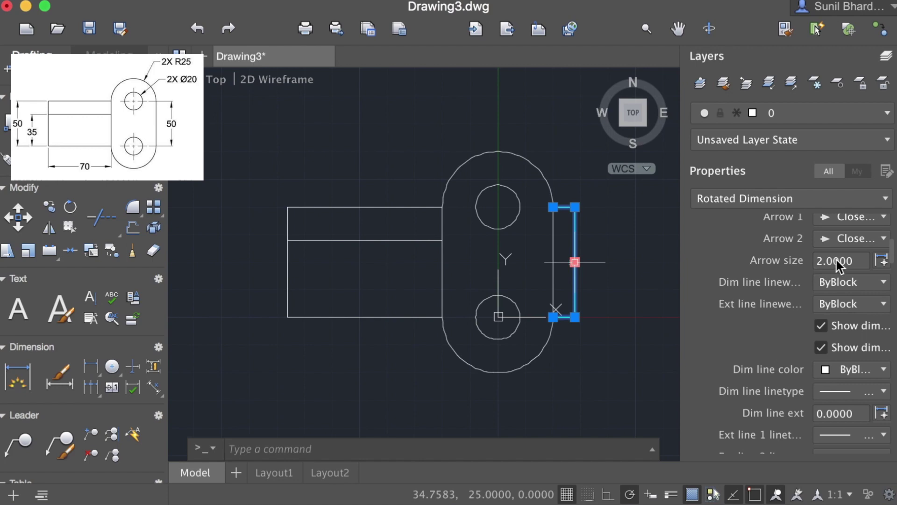
left_click(836, 259)
type("5")
key("Return")
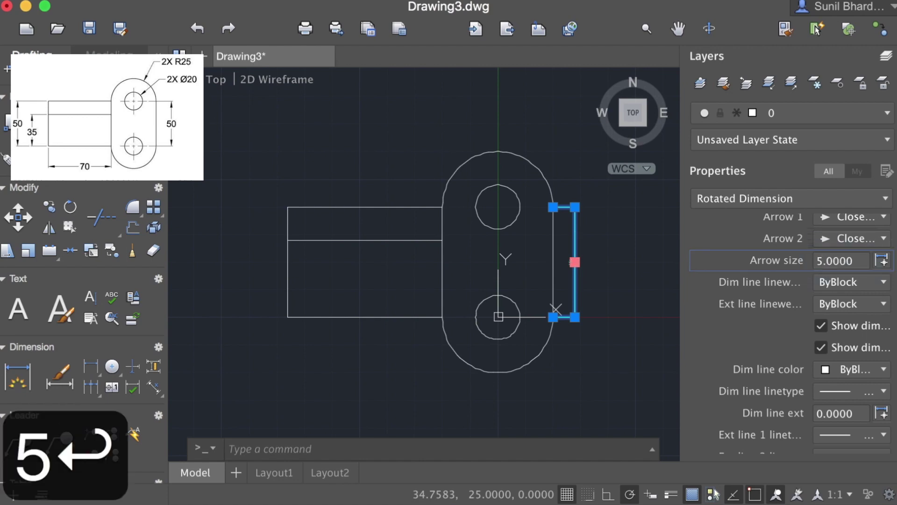
Step: Set the selected vertical dimension's text height to 5 and deselect it
scroll(764, 291, "down", 4)
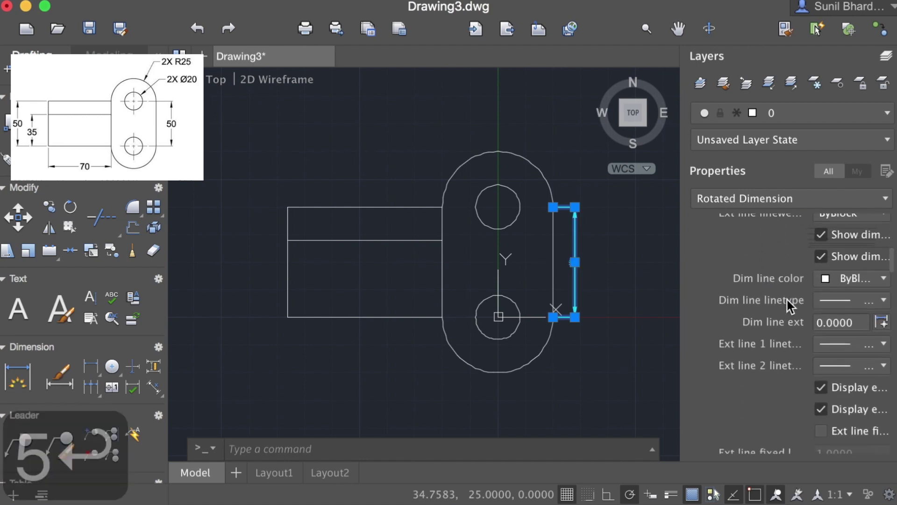
scroll(808, 293, "down", 3)
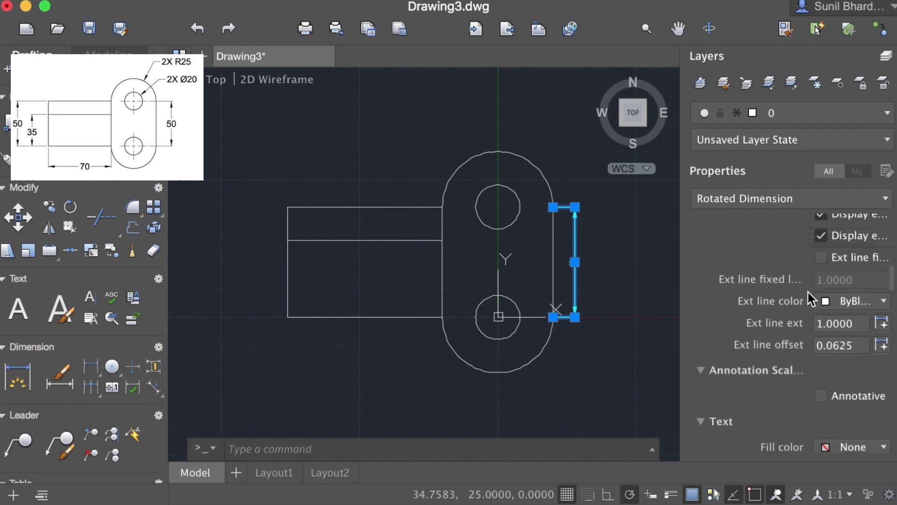
scroll(824, 323, "down", 5)
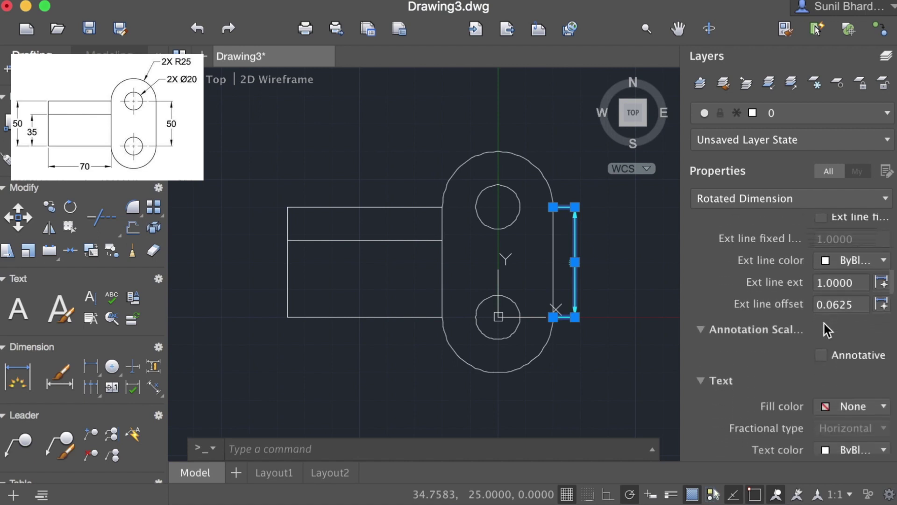
scroll(824, 323, "down", 3)
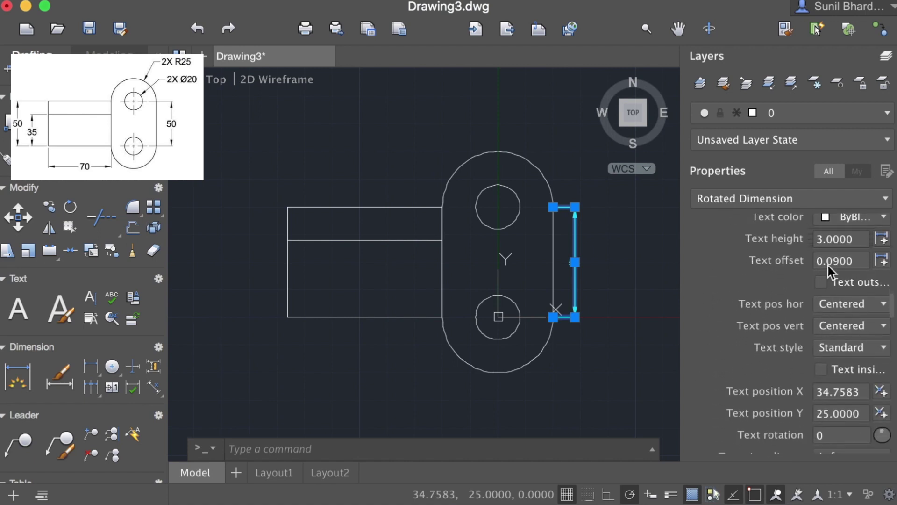
double_click(837, 240)
type("5")
key("Return")
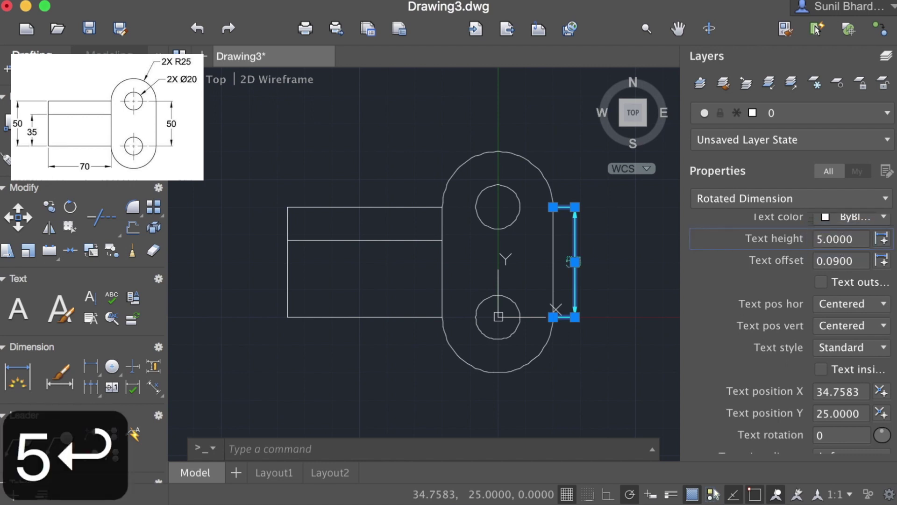
left_click(604, 236)
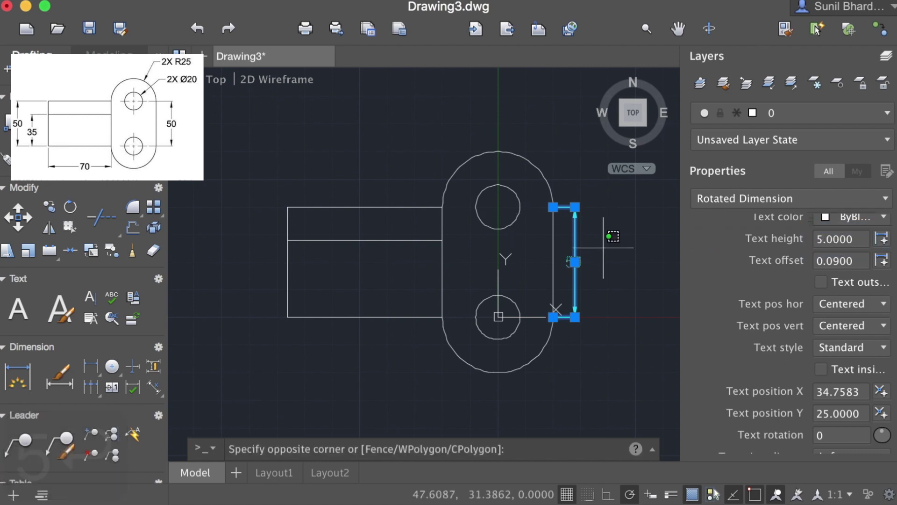
key("Escape")
key("Escape")
Step: Add a vertical dimension for the full height of the arm's left edge, placed just outside that edge
middle_click_drag(575, 354, 597, 318)
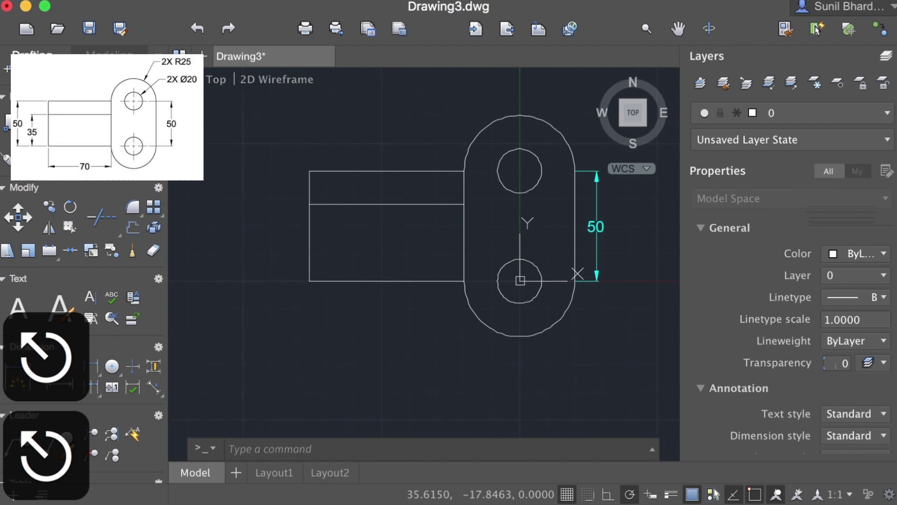
scroll(576, 356, "up", 3)
scroll(503, 297, "left", 3)
mouse_move(547, 284)
middle_mouse_down()
mouse_move(529, 302)
mouse_move(542, 277)
middle_mouse_up()
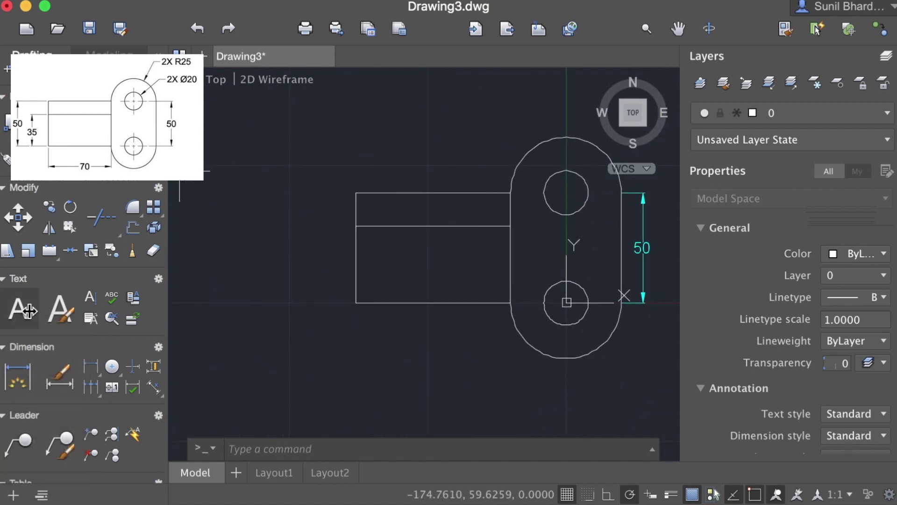
left_click(18, 375)
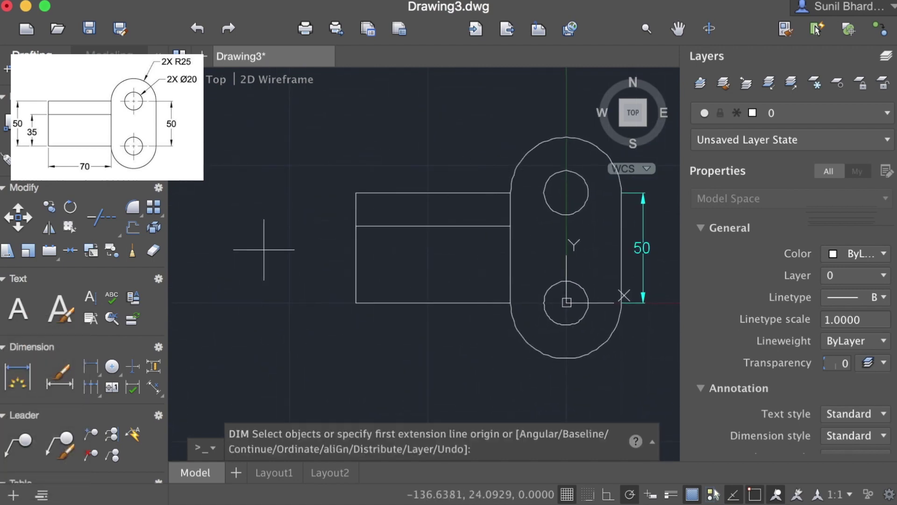
left_click(356, 192)
left_click(355, 302)
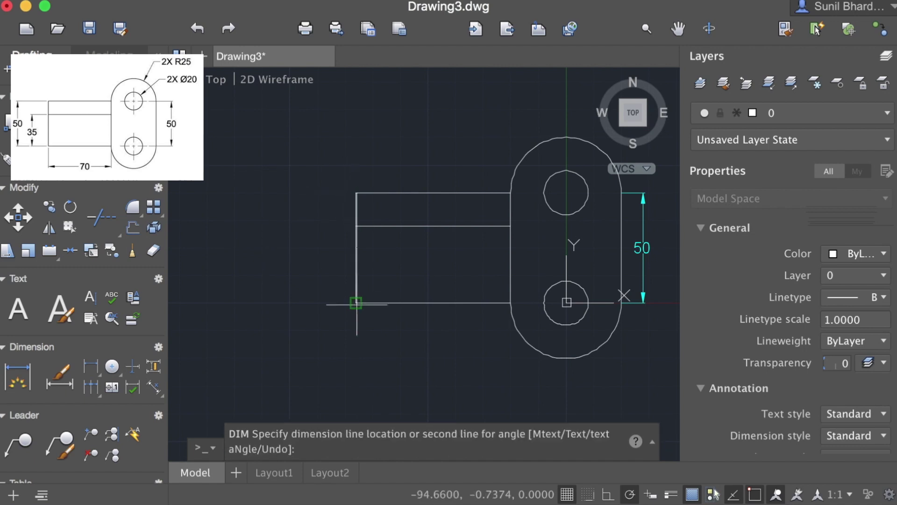
left_click(331, 302)
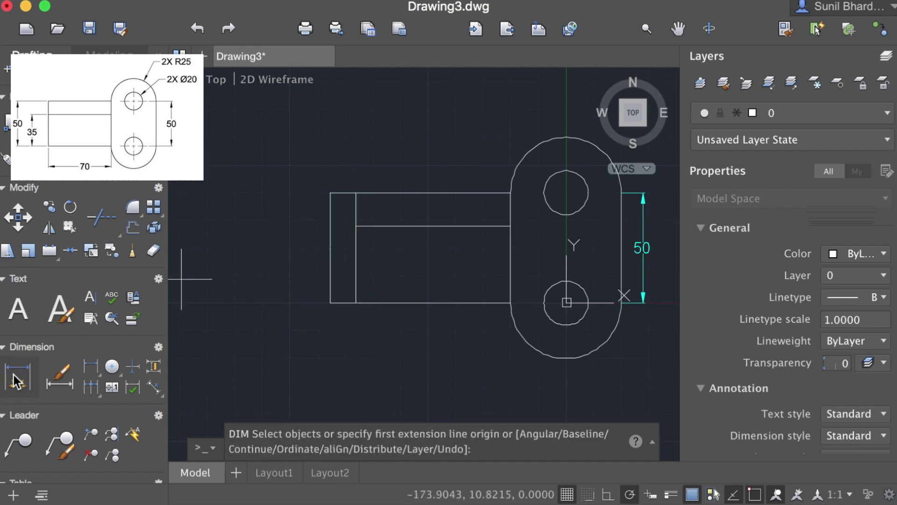
Step: Dimension the height from the arm's inner horizontal line to its bottom-left corner, placed outside the full-height dimension
left_click(355, 226)
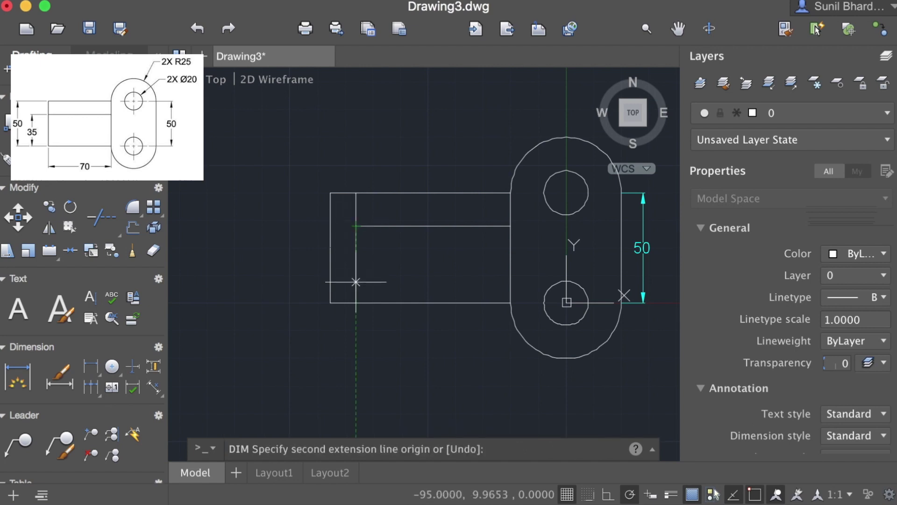
left_click(356, 302)
left_click(302, 302)
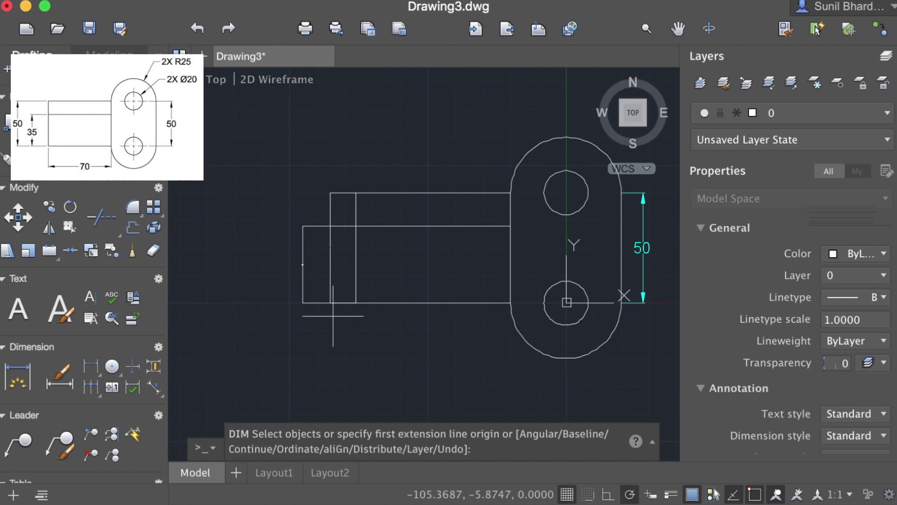
Step: Add a horizontal dimension along the arm's bottom edge up to the slot outline, placed just below the edge
left_click(356, 303)
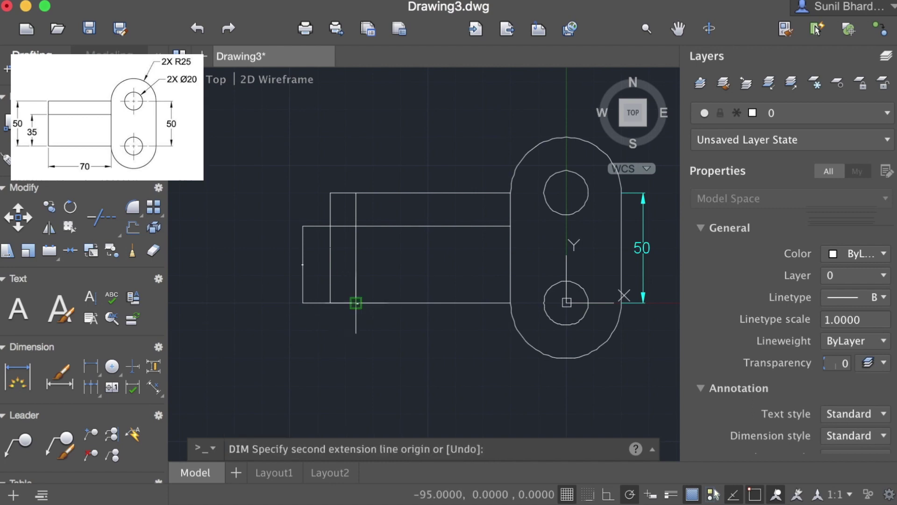
left_click(511, 303)
left_click(505, 326)
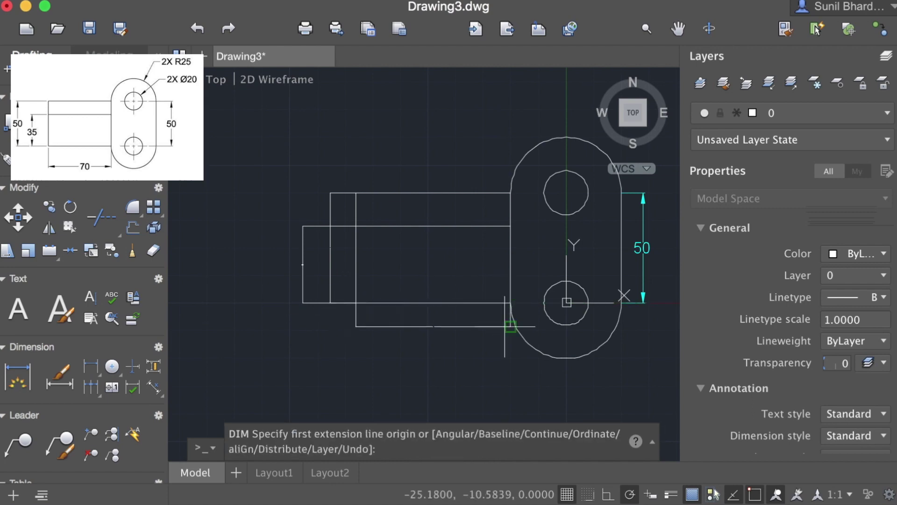
Step: Add a radius dimension to the slot outline's upper arc, placed above and to the right of the arc
scroll(454, 235, "right", 4)
scroll(454, 235, "up", 3)
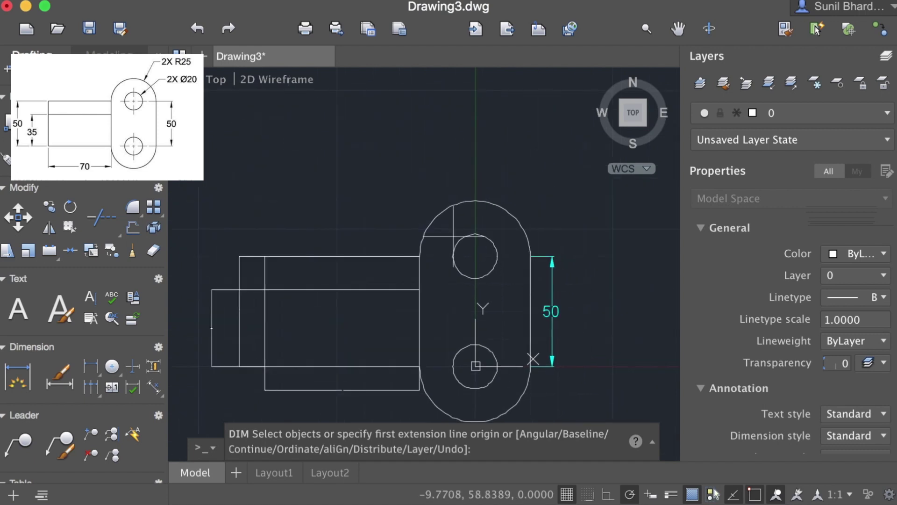
left_click(109, 365)
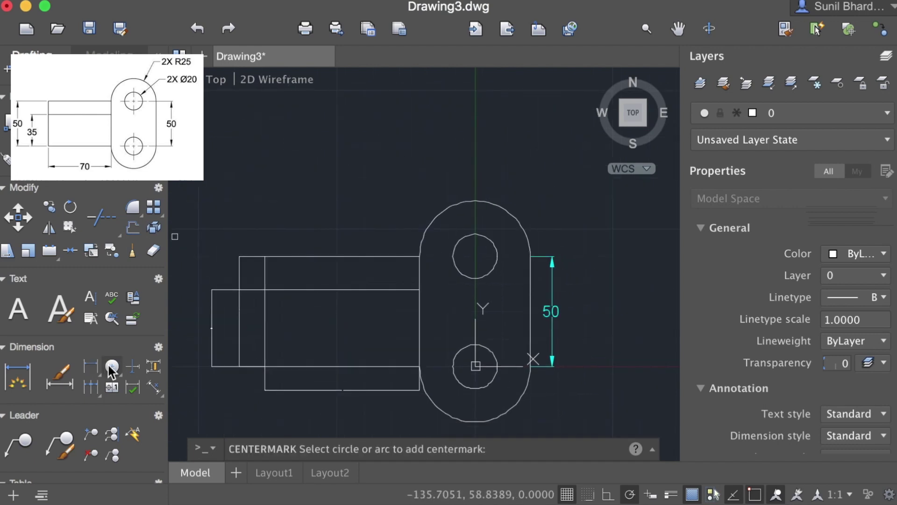
left_click(91, 366)
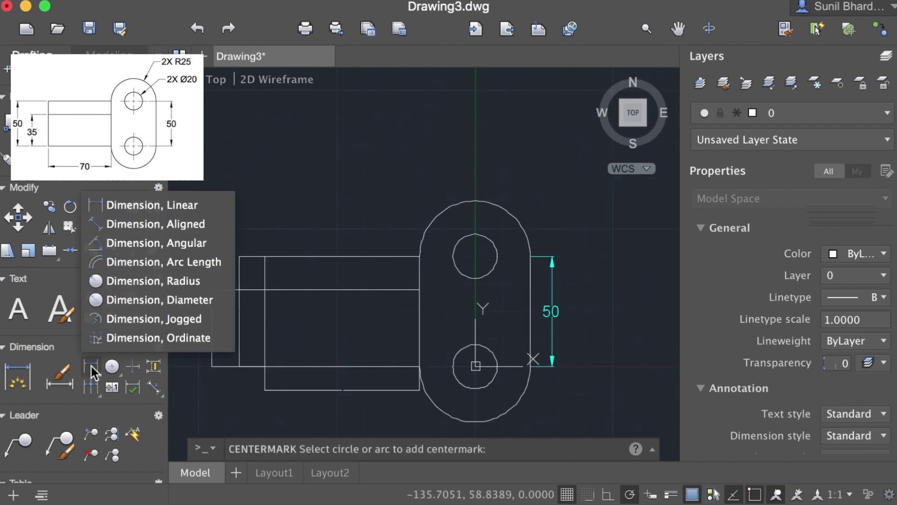
left_click(145, 281)
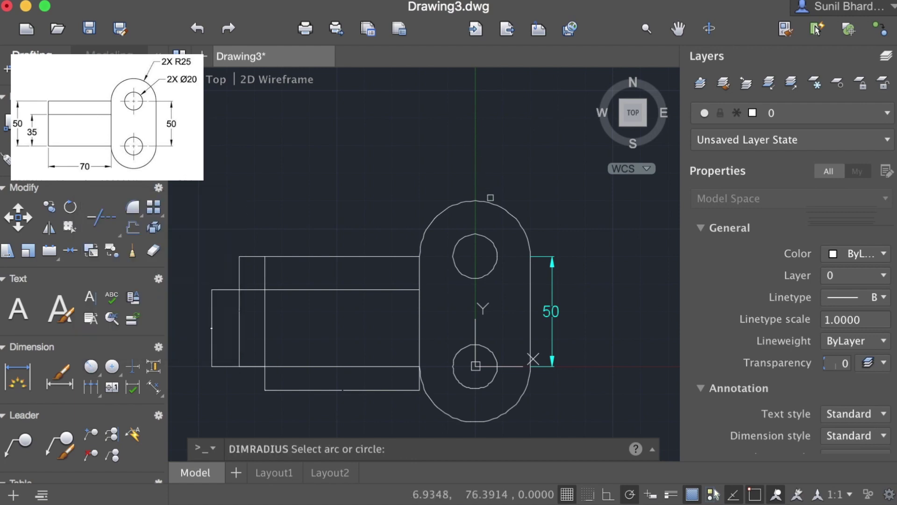
left_click(490, 206)
left_click(524, 166)
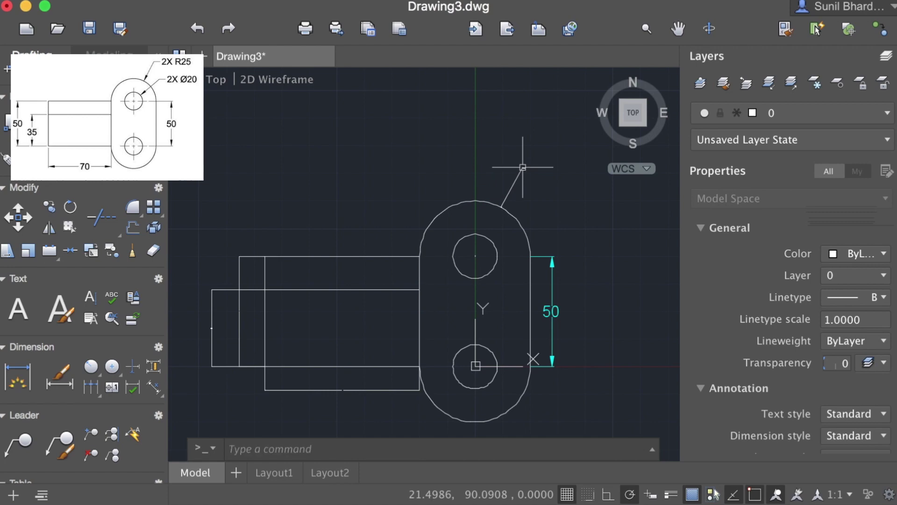
Step: Add a diameter dimension to the upper hole circle, placed above and to the right, just outside the slot outline
left_click(92, 369)
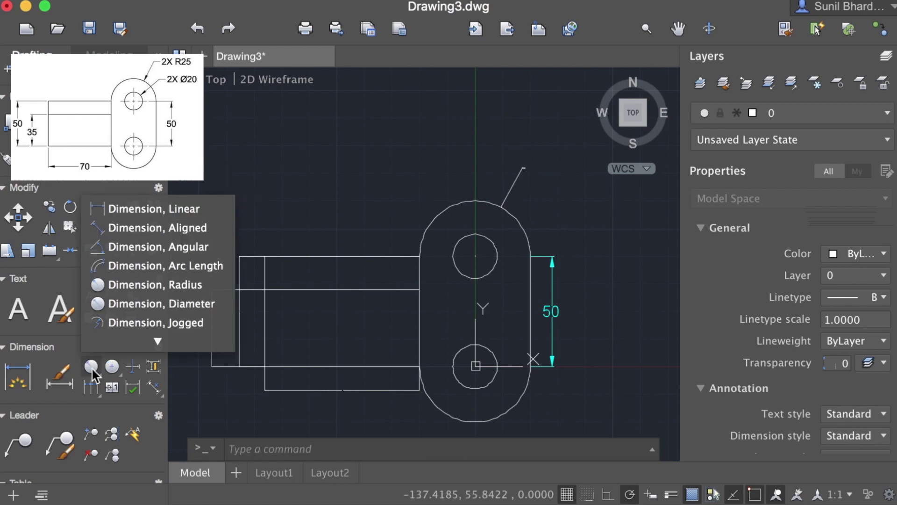
left_click(151, 300)
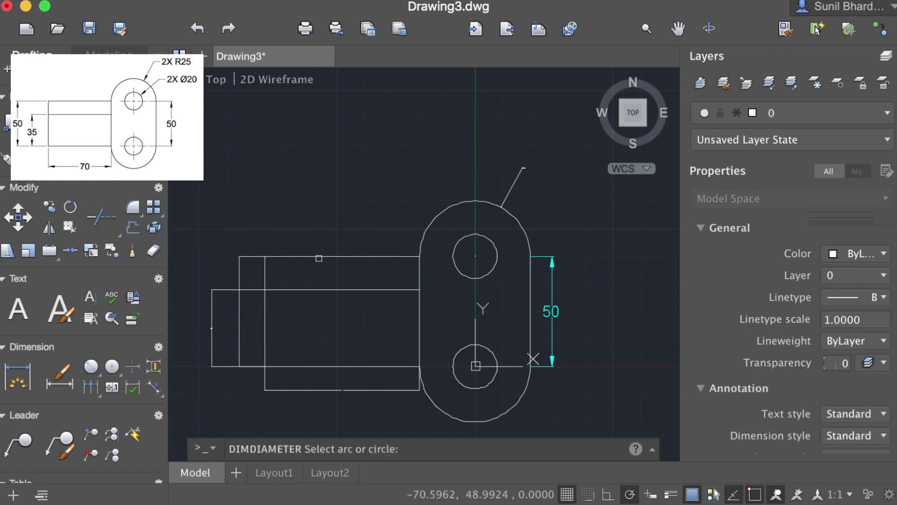
left_click(496, 248)
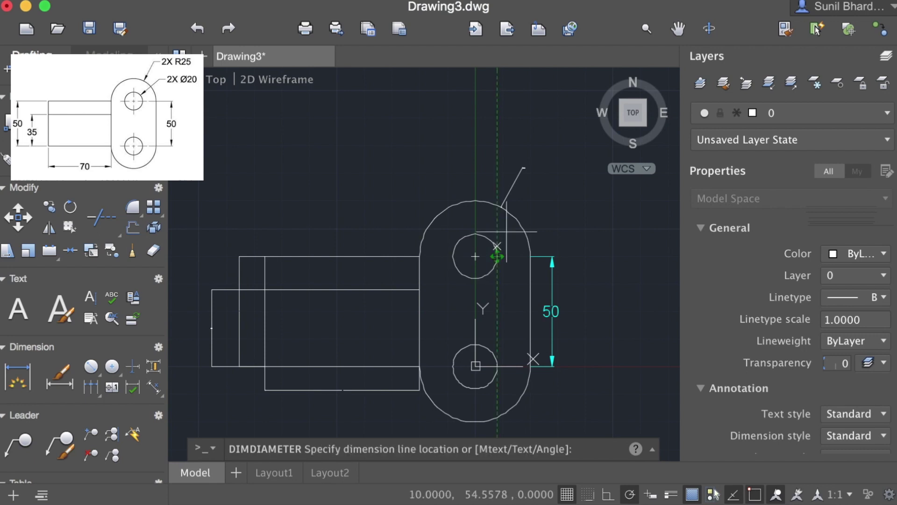
left_click(532, 199)
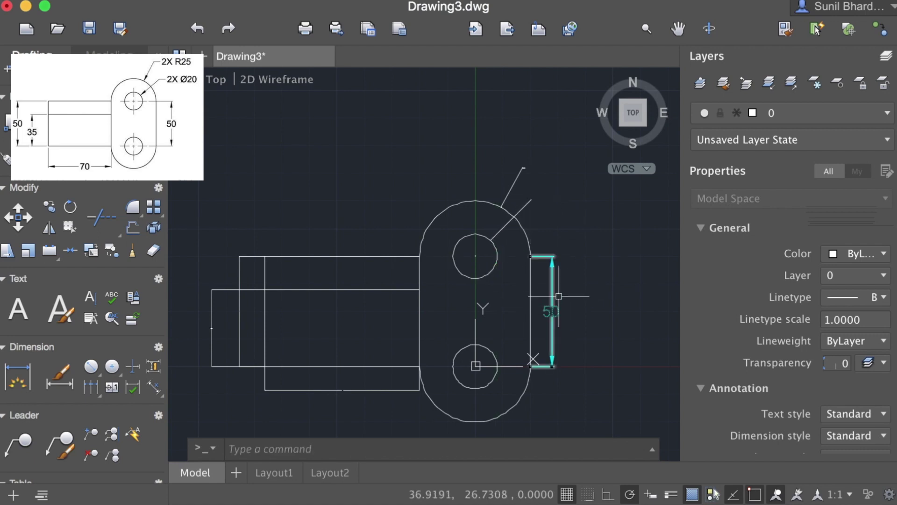
Step: Match the properties of the vertical dimension between the hole centres onto the radius, diameter, both arm height and arm length dimensions
left_click(785, 30)
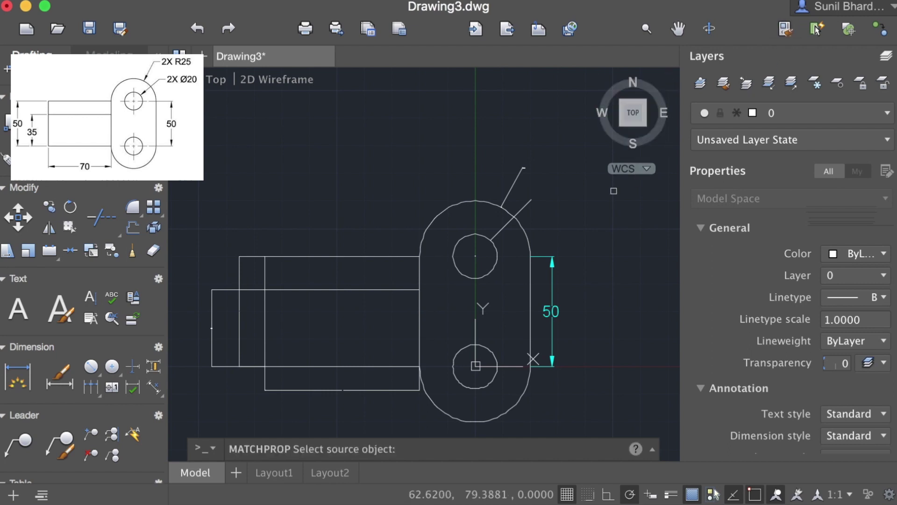
left_click(552, 312)
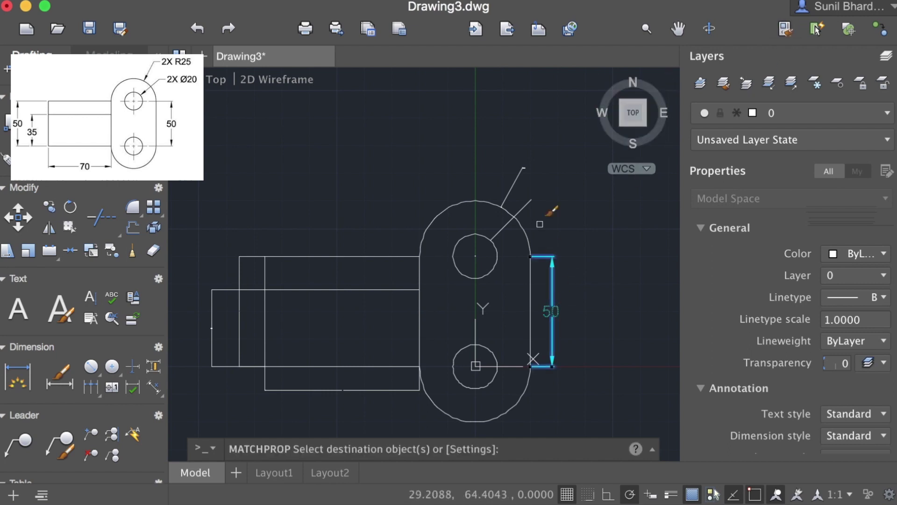
left_click(512, 190)
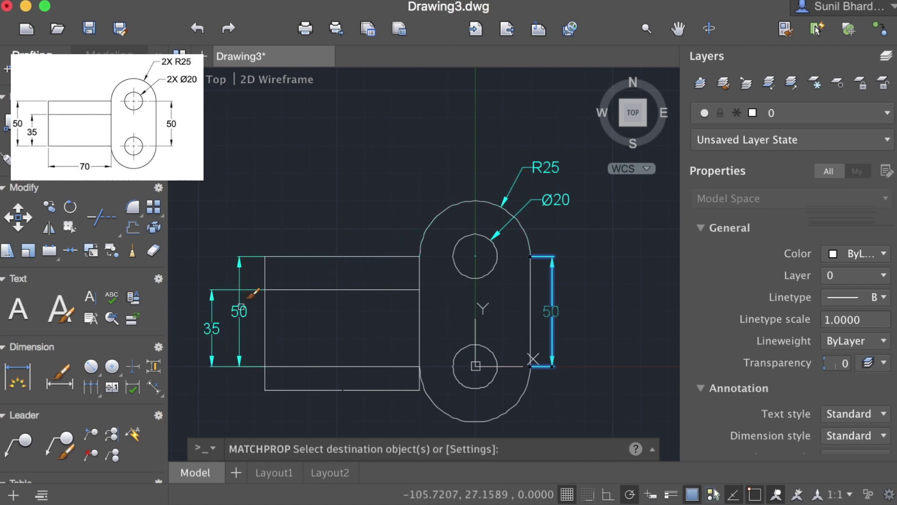
left_click(296, 390)
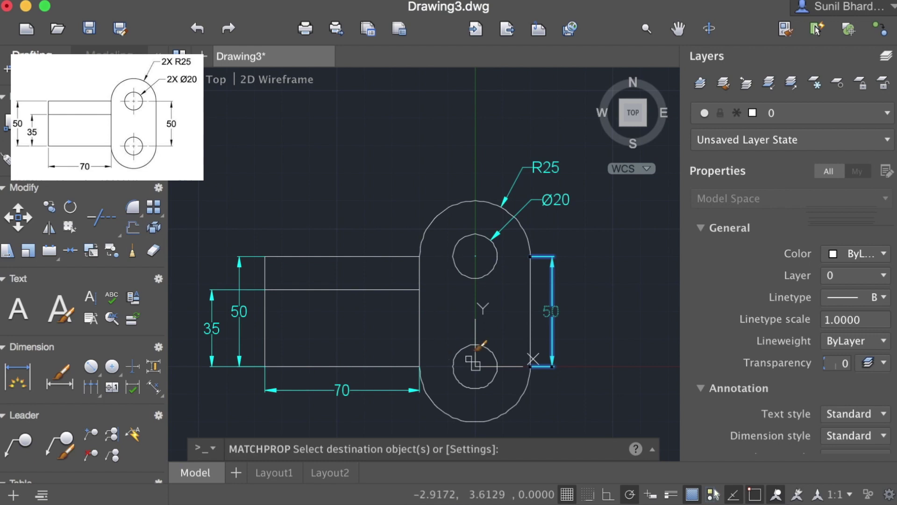
key("Escape")
middle_click_drag(612, 280, 637, 235)
left_click(633, 280)
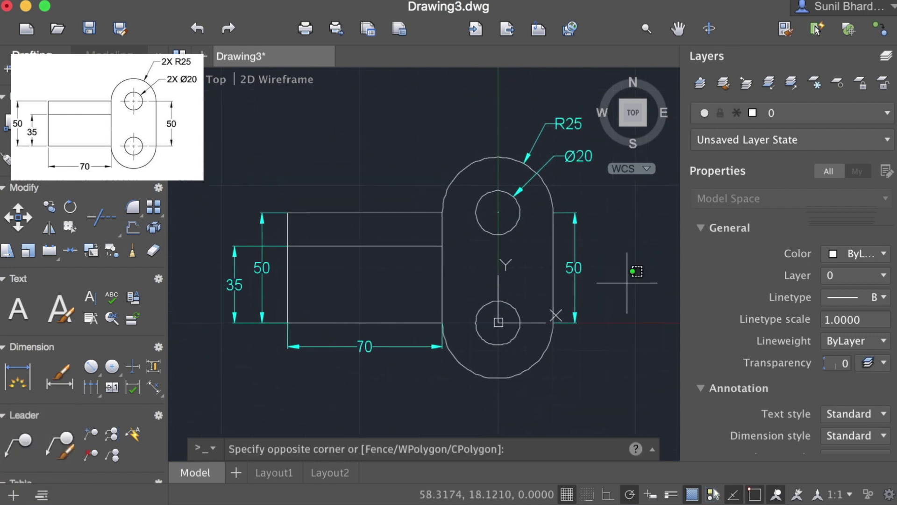
left_click(394, 174)
key("Escape")
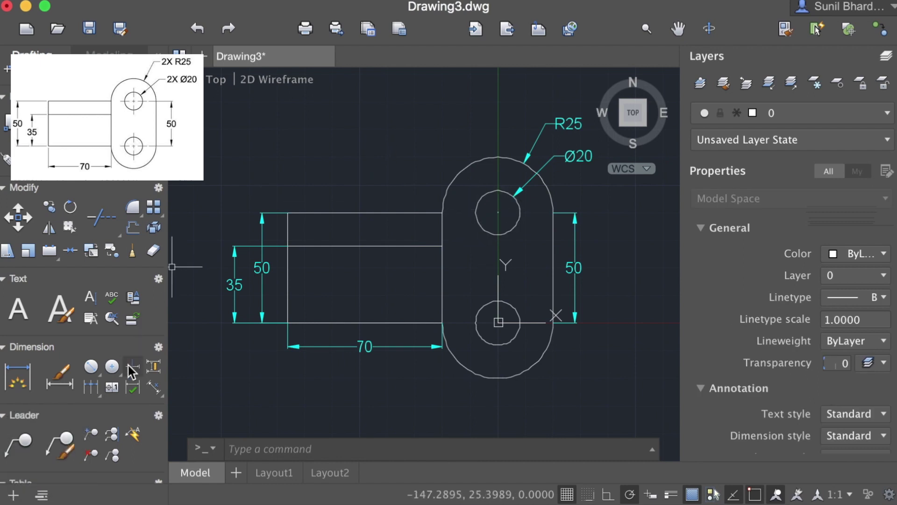
Step: Add a center mark to the upper hole circle
left_click(114, 370)
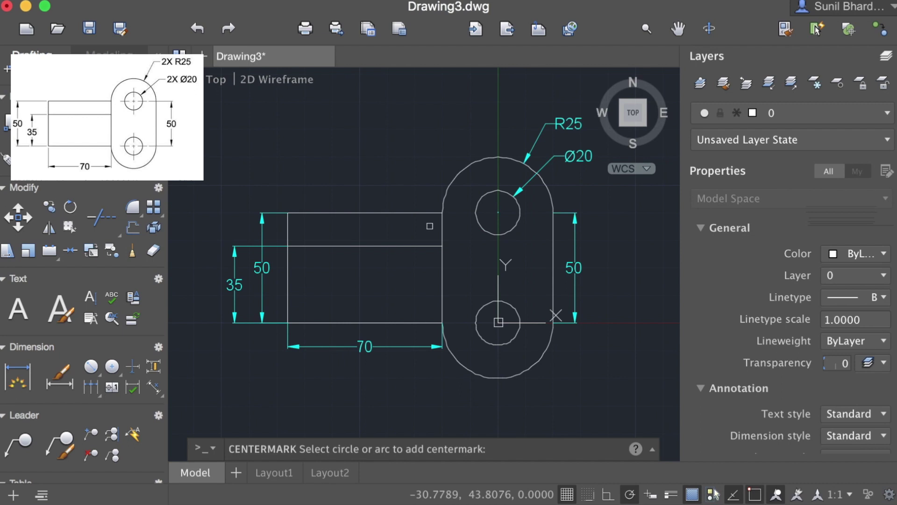
left_click(475, 219)
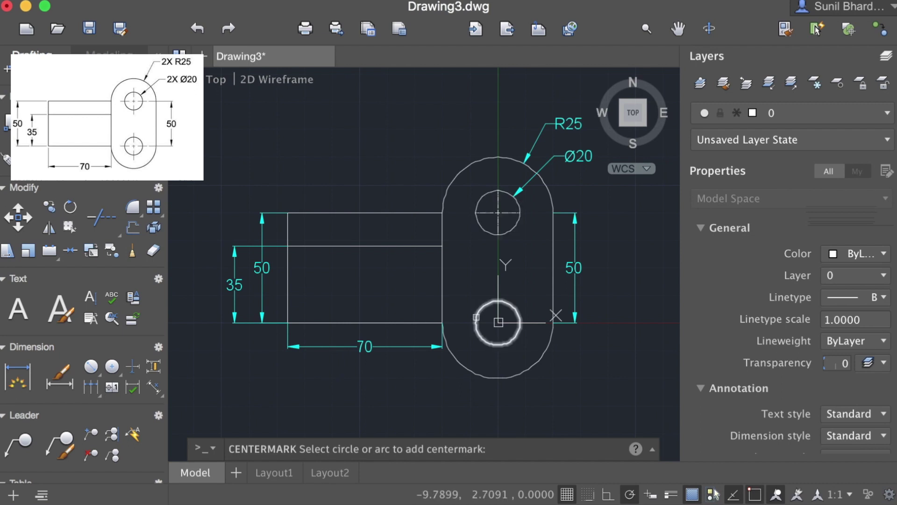